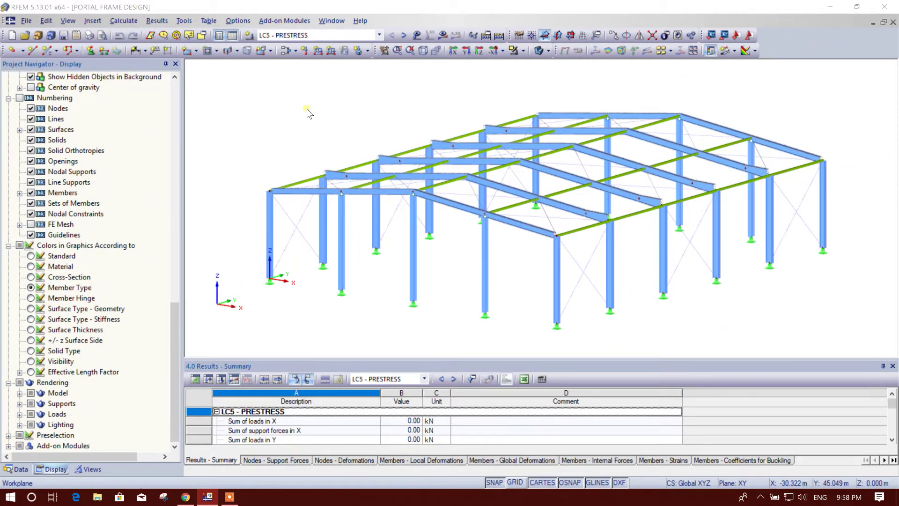
Display load case LC6 - DL and go to Add-on Modules > Foundations
middle_click_drag(699, 310, 687, 296)
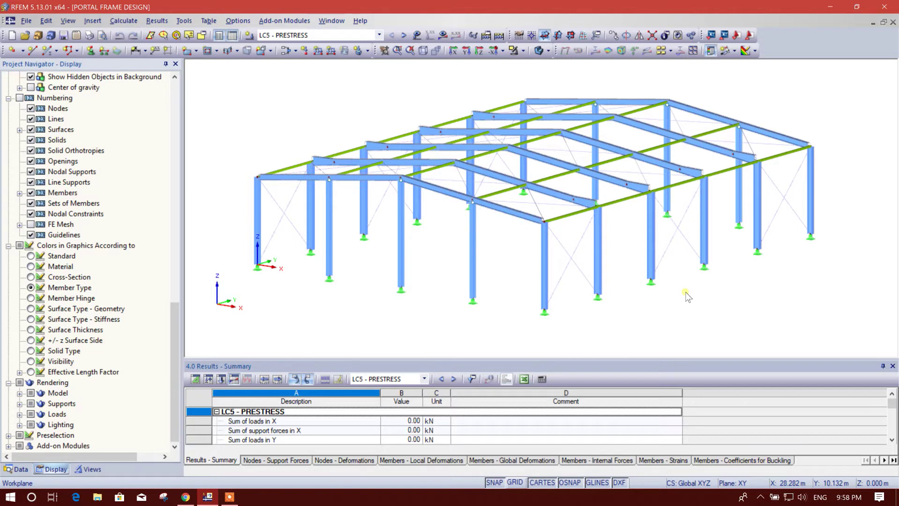
middle_click_drag(417, 291, 350, 276)
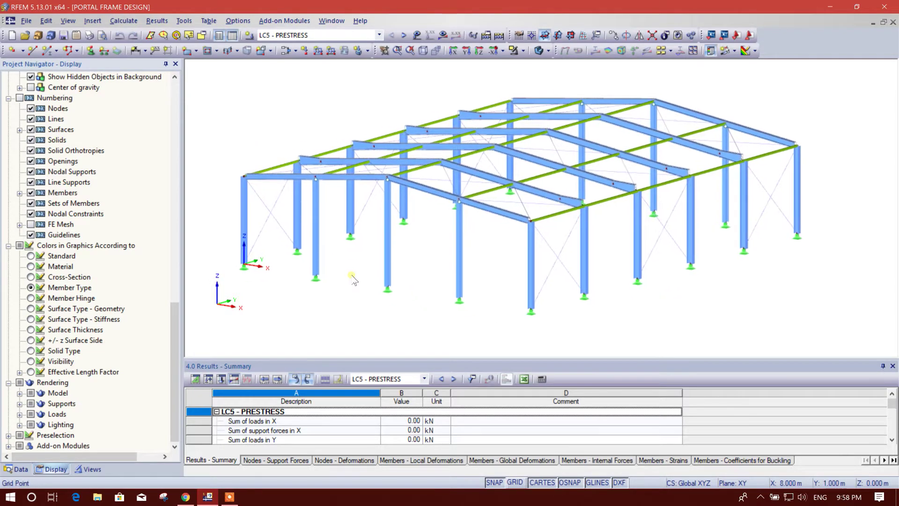
left_click(379, 35)
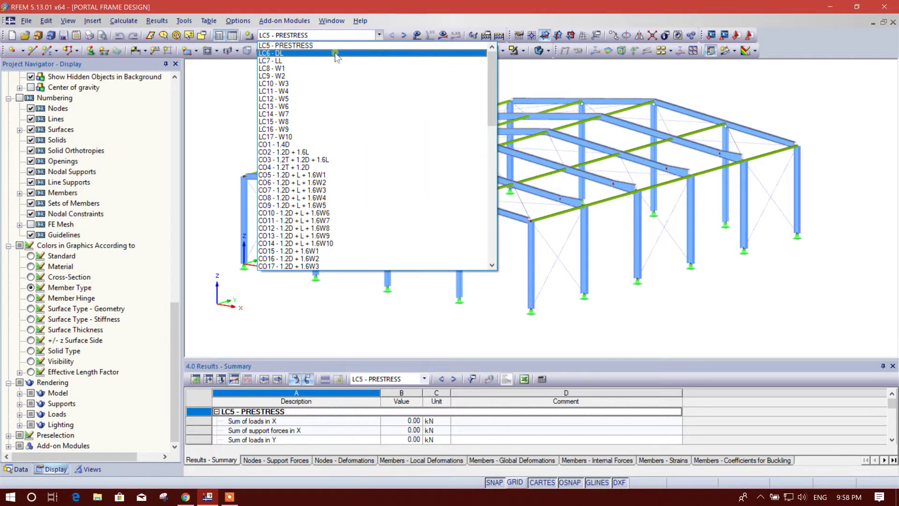
left_click(337, 53)
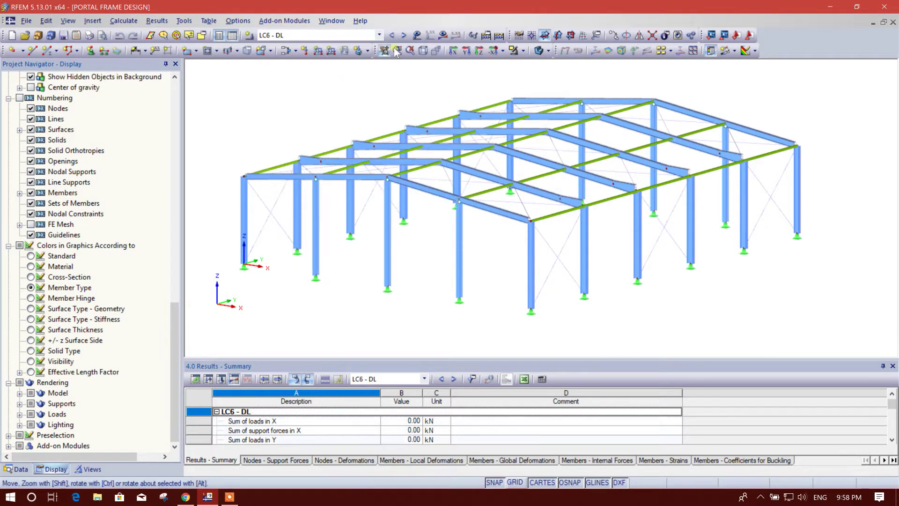
left_click(274, 21)
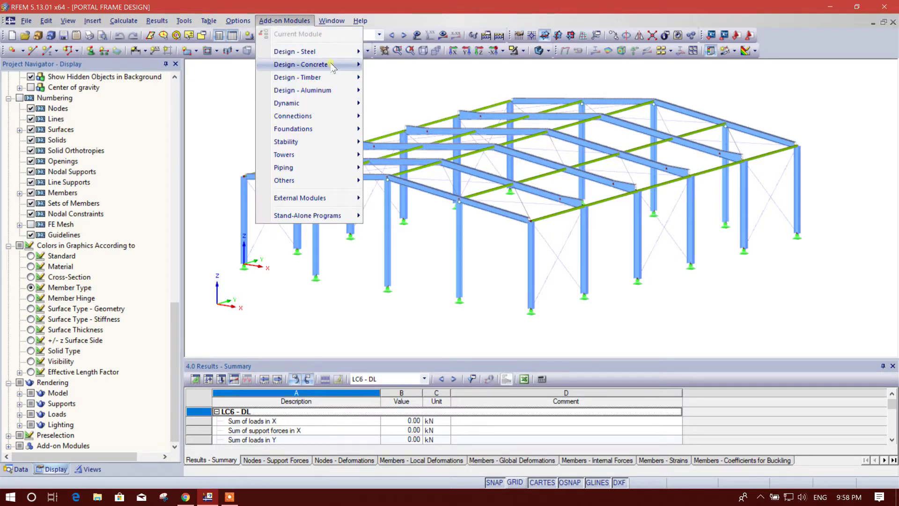
mouse_move(329, 68)
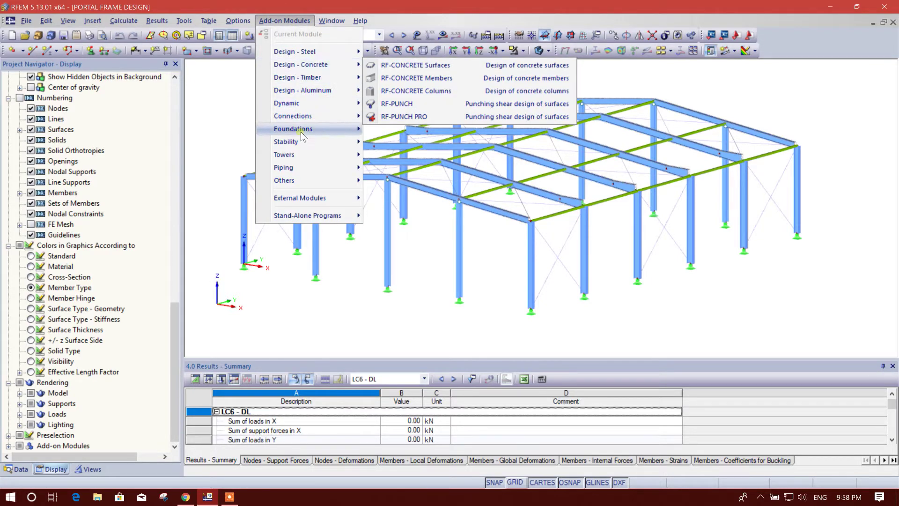
Launch RF-FOUNDATION Pro and make foundation 1 a foundation plate described as F1
mouse_move(302, 134)
left_click(427, 133)
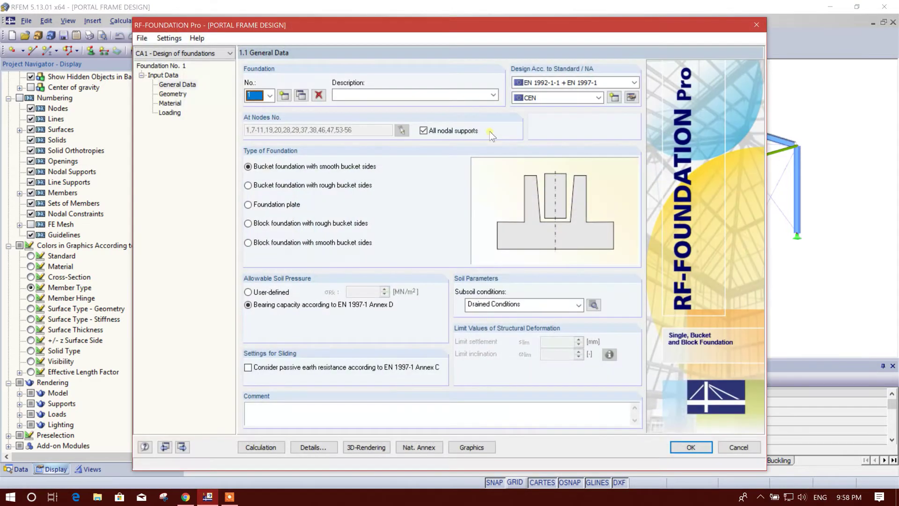
left_click(249, 204)
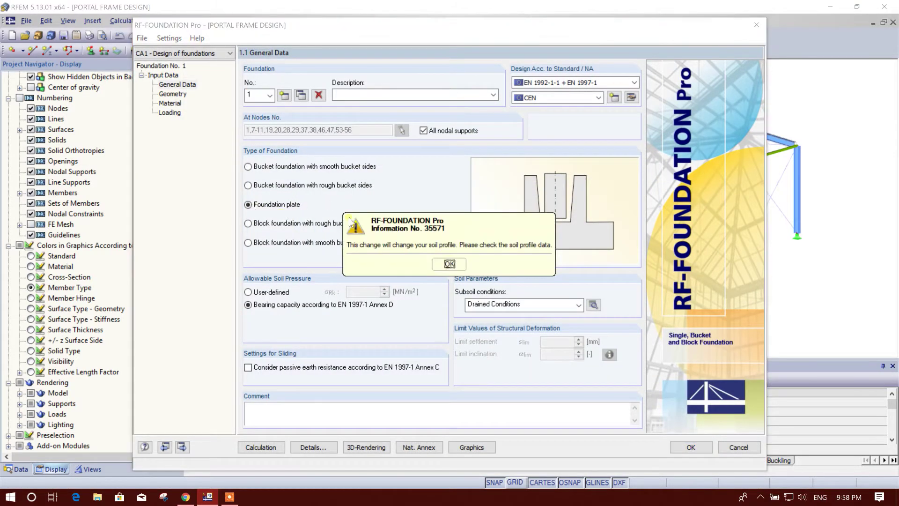
left_click(450, 264)
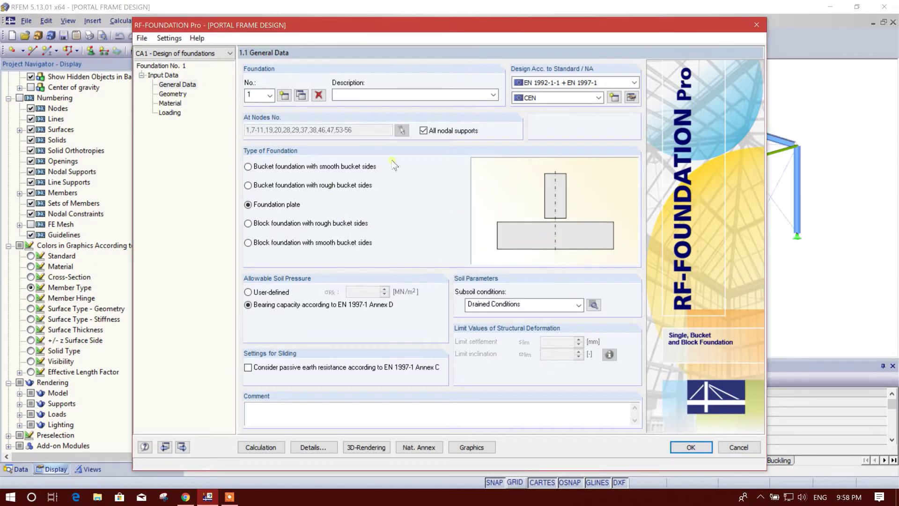
left_click(368, 95)
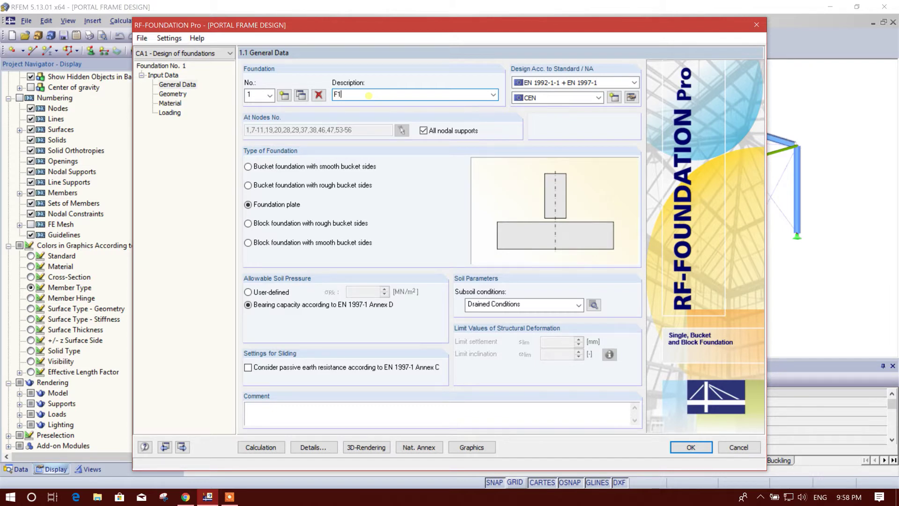
Select the BS:2005 / 2004 national annex
left_click(598, 97)
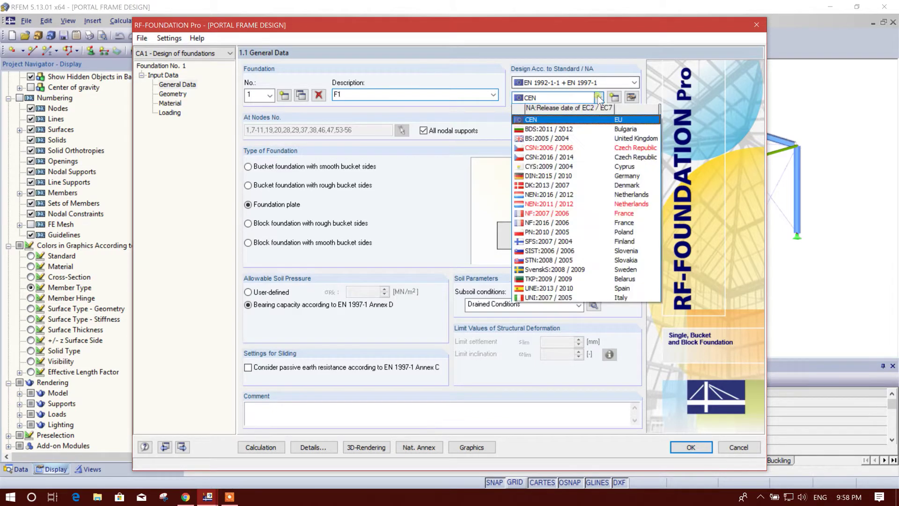
left_click(578, 139)
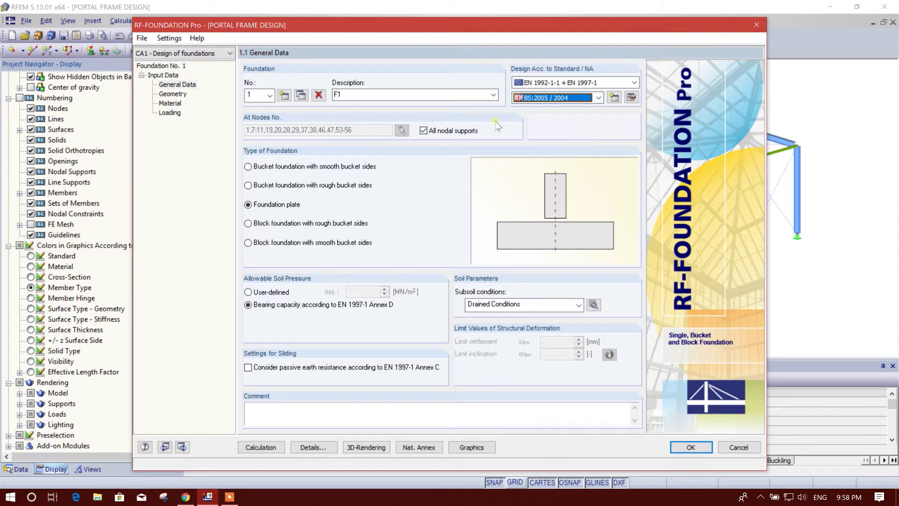
left_click_drag(439, 29, 441, 27)
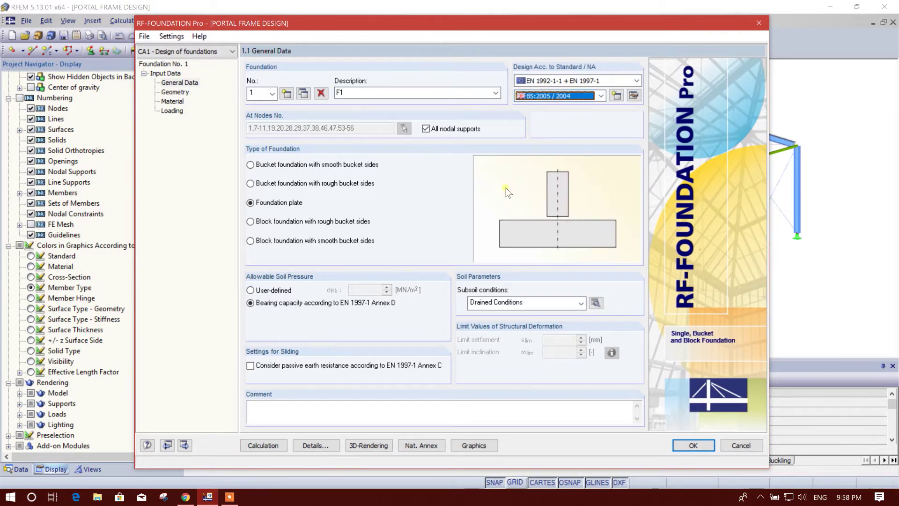
Use a user-defined 0.200 MN/m² soil pressure, drained conditions, with passive earth resistance
left_click(282, 290)
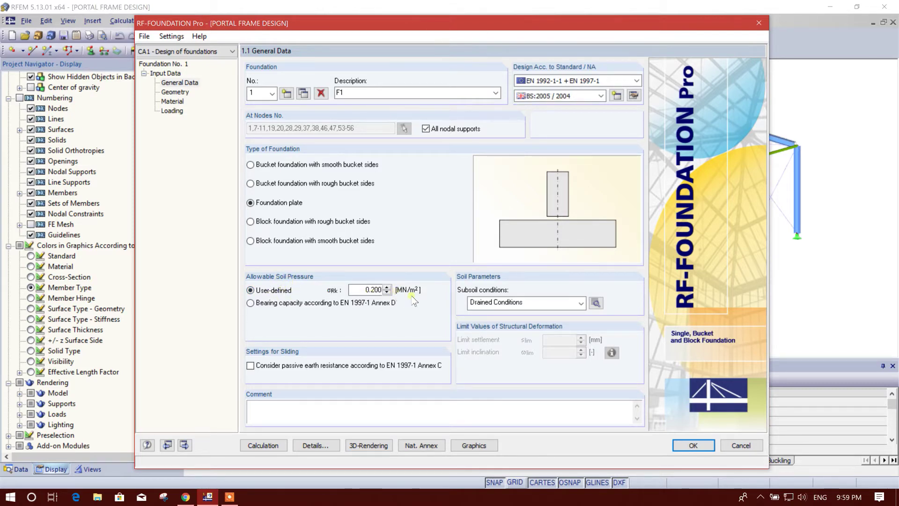
left_click(361, 291)
left_click(531, 303)
left_click(519, 327)
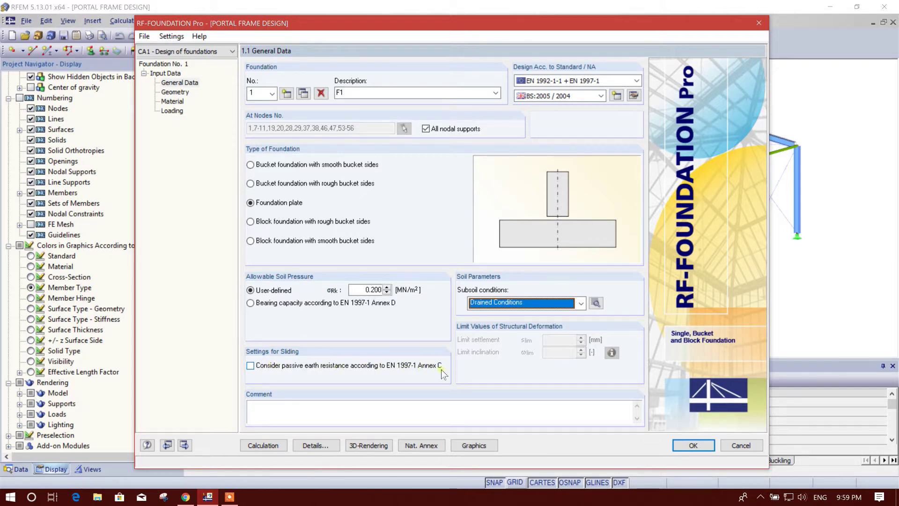
left_click(249, 366)
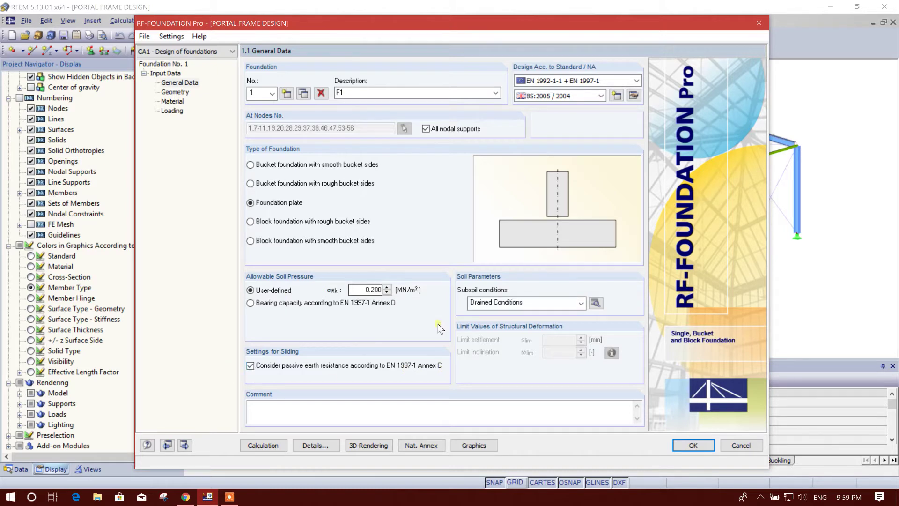
left_click(178, 93)
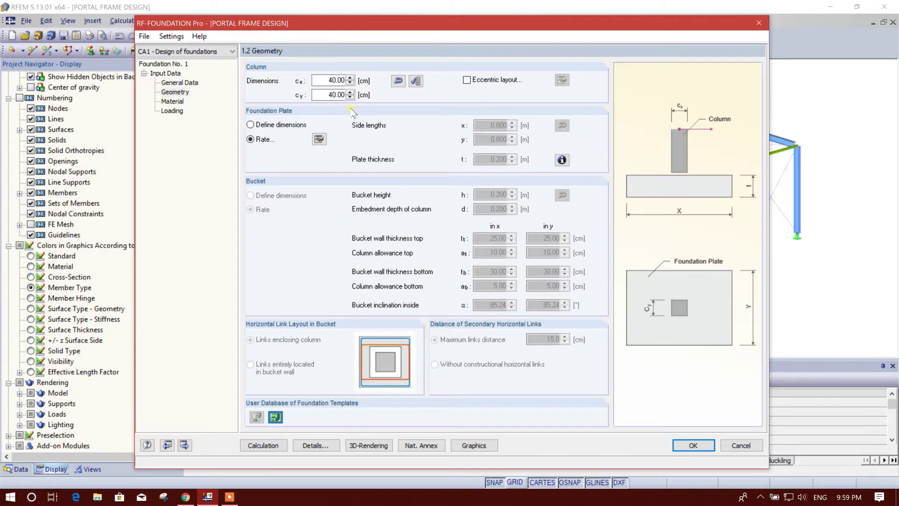
Import member 47's IS 350/300/8/10/0 section (35 × 30 cm) as the column dimensions
left_click_drag(360, 24, 232, 41)
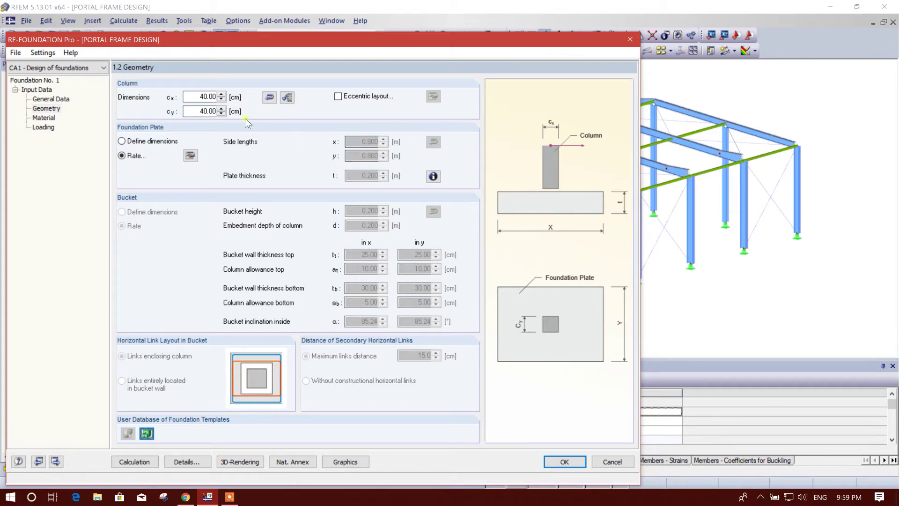
left_click(286, 98)
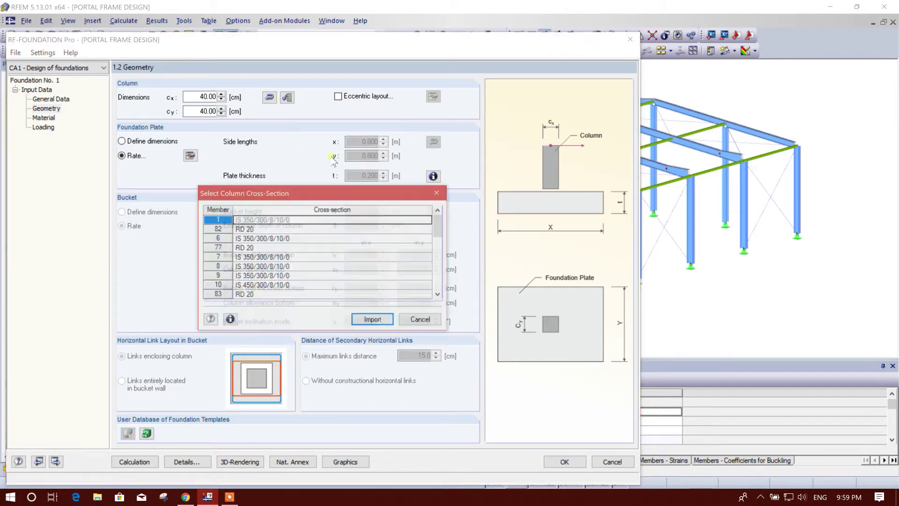
scroll(307, 258, "down", 2)
left_click(306, 255)
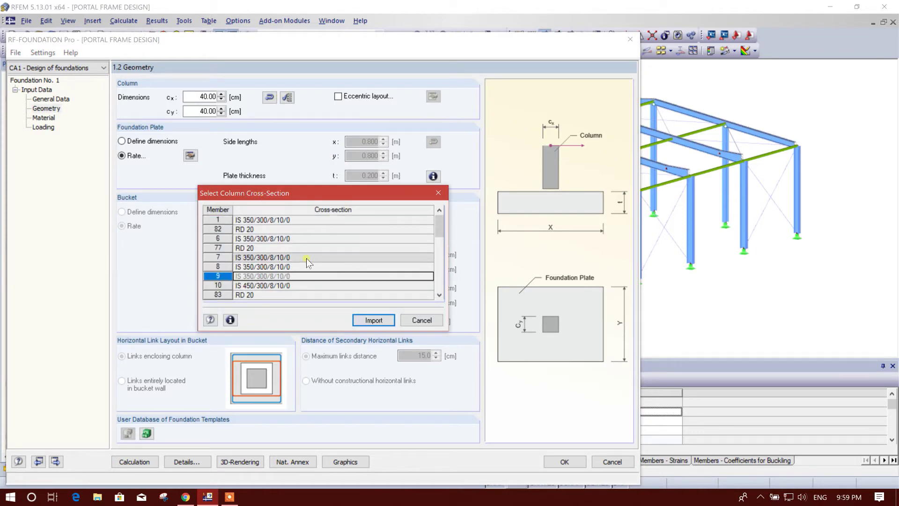
scroll(304, 262, "down", 1)
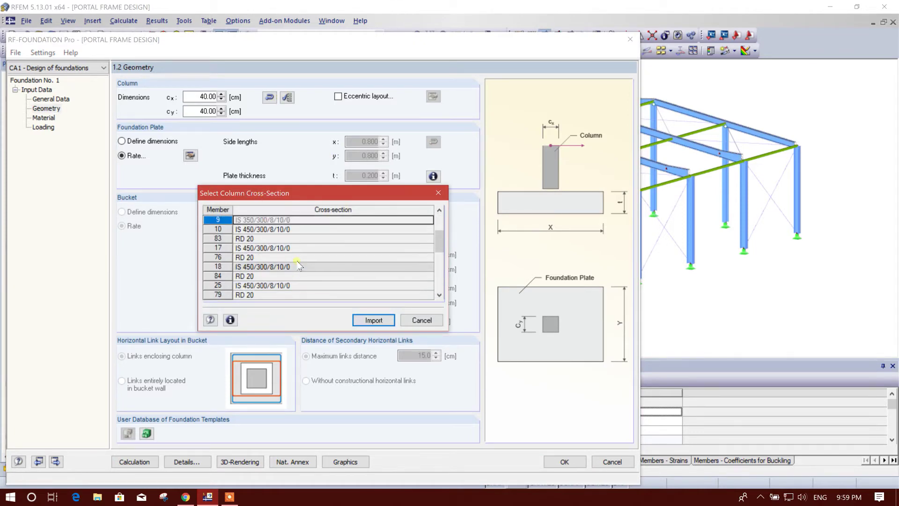
scroll(289, 287, "down", 2)
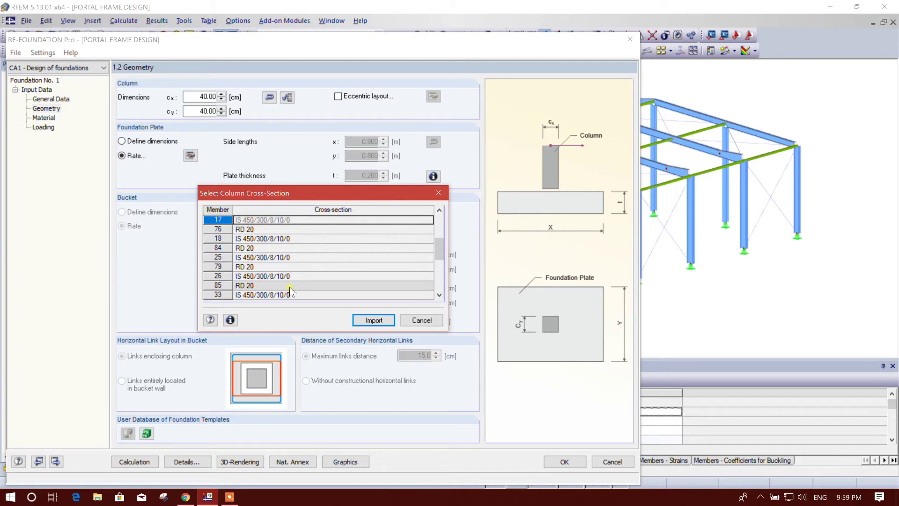
scroll(284, 301, "down", 2)
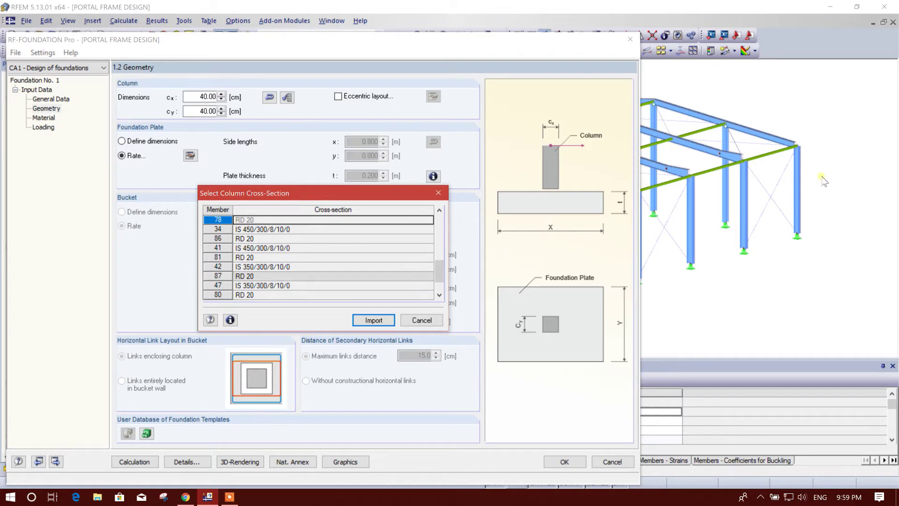
left_click(317, 285)
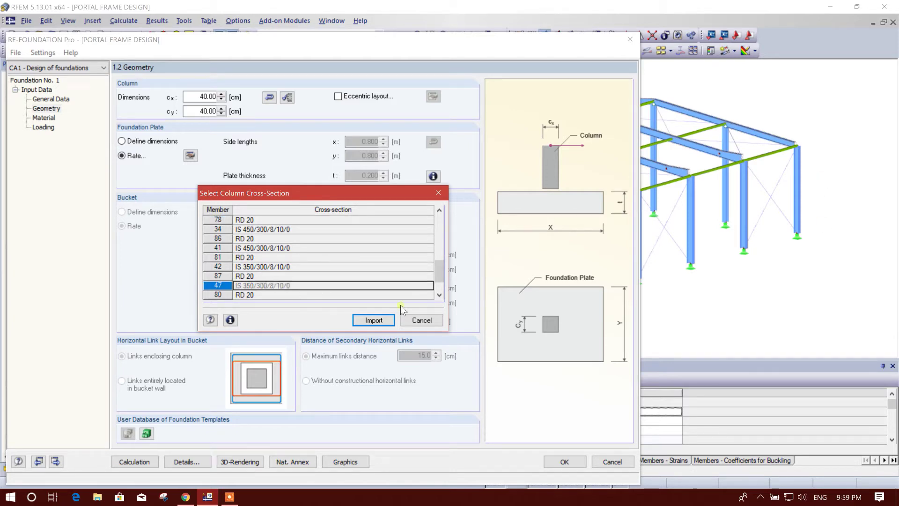
left_click(373, 319)
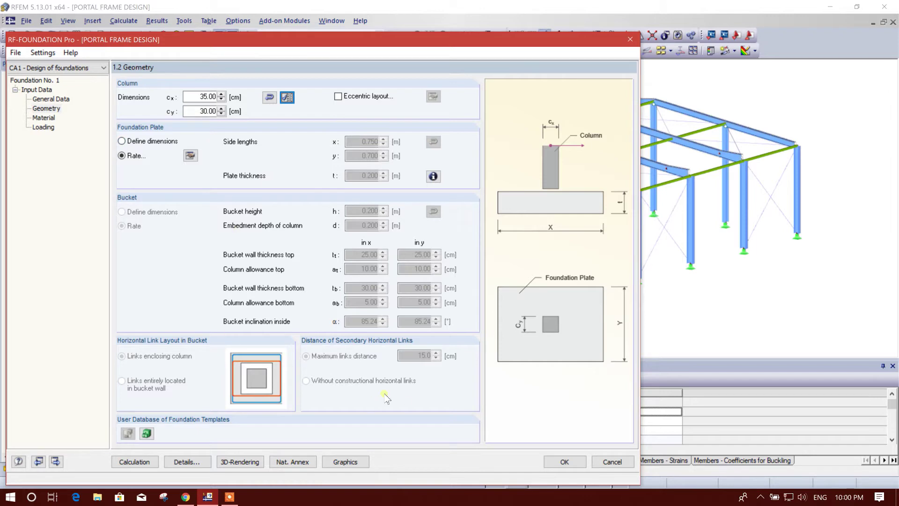
left_click(43, 118)
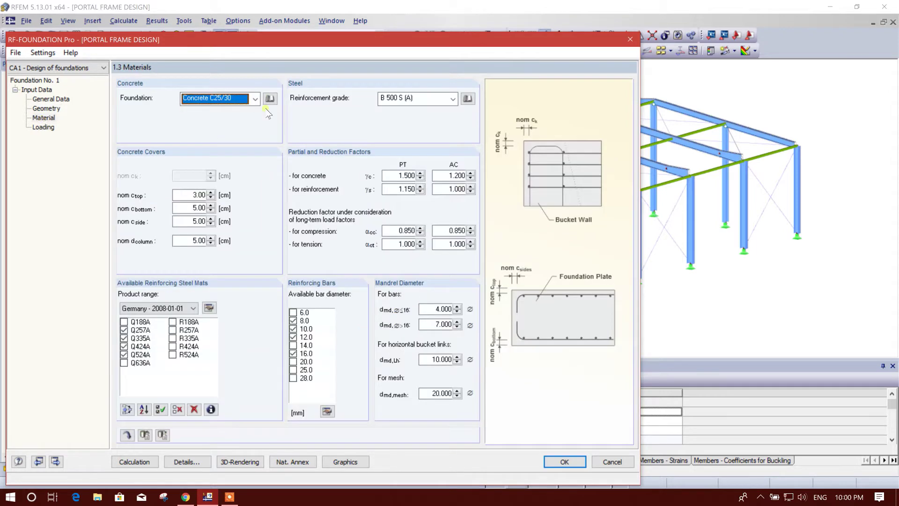
Set the foundation concrete to C20/25 and reinforcement grade to B 420 S (B)
left_click(256, 99)
scroll(225, 141, "up", 1)
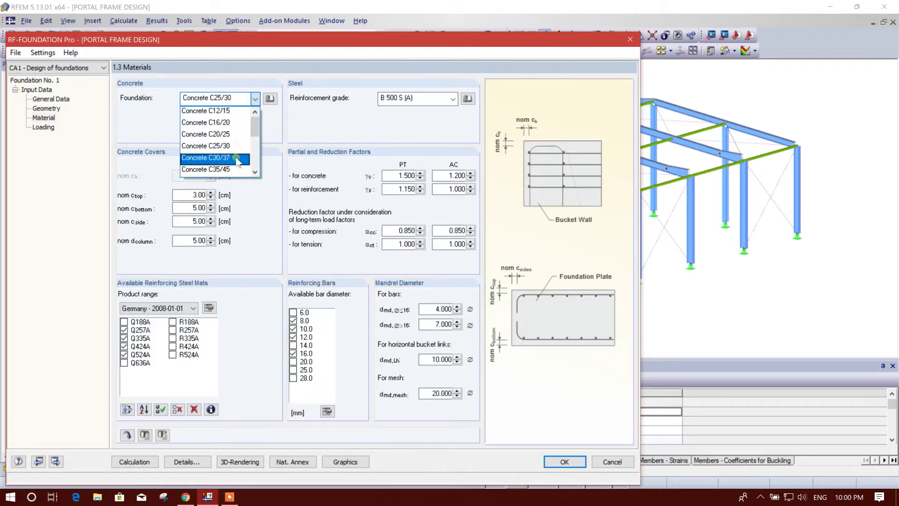
left_click(227, 134)
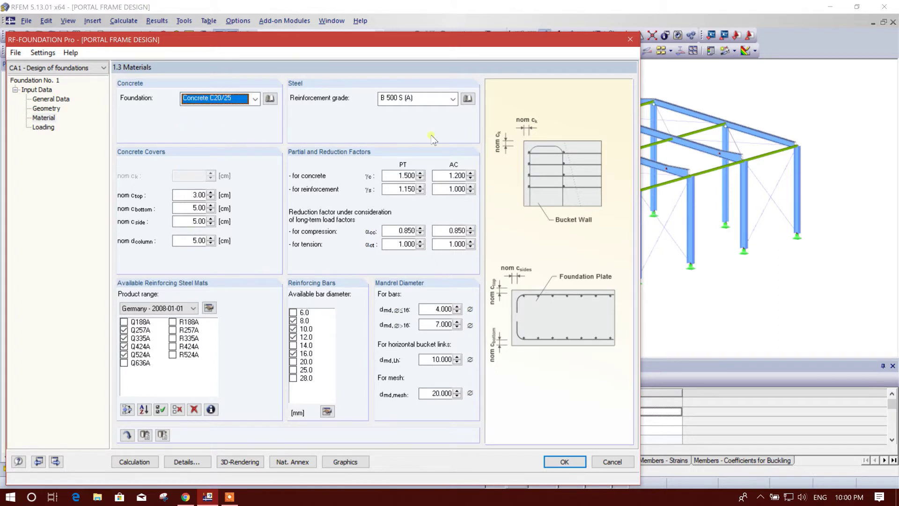
left_click(441, 98)
scroll(423, 149, "down", 1)
scroll(420, 156, "up", 3)
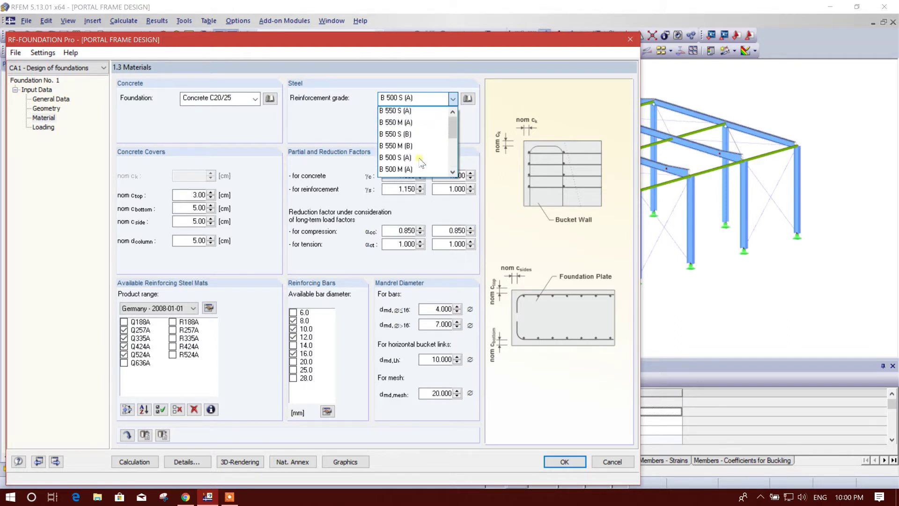
scroll(421, 160, "down", 3)
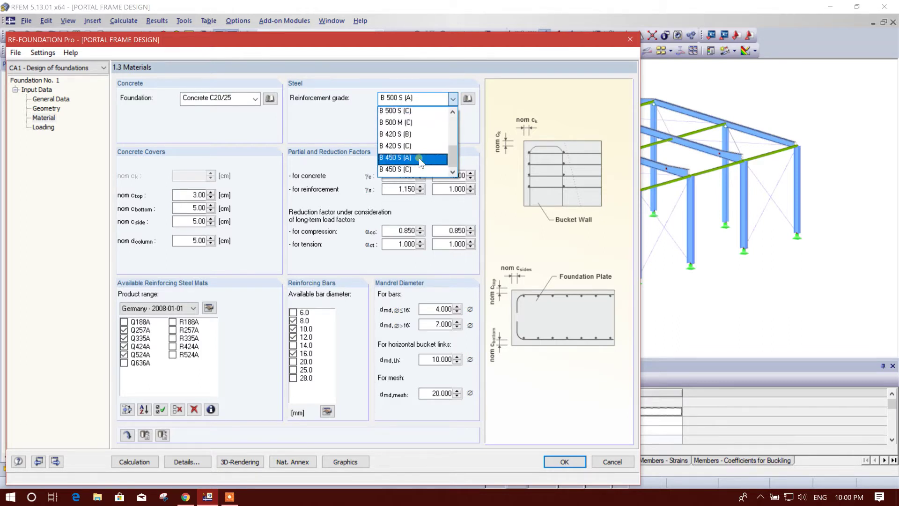
left_click(416, 135)
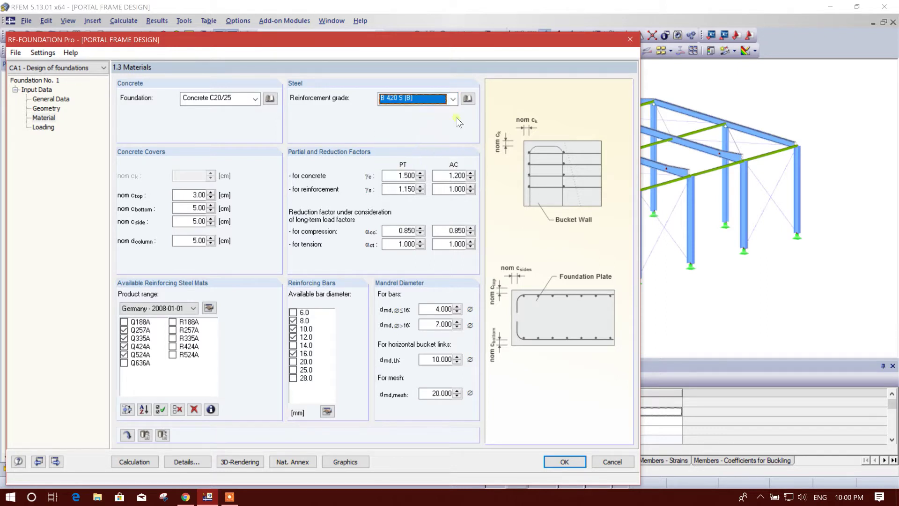
key("Tab")
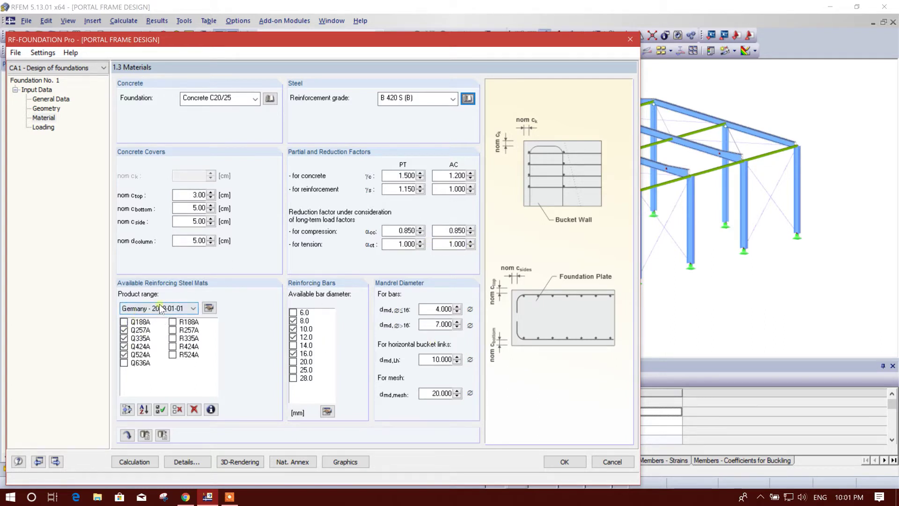
Exclude mats Q257A, Q335A, Q424A and 8/10 mm bars, allowing 14 mm bars
left_click(124, 330)
left_click(123, 338)
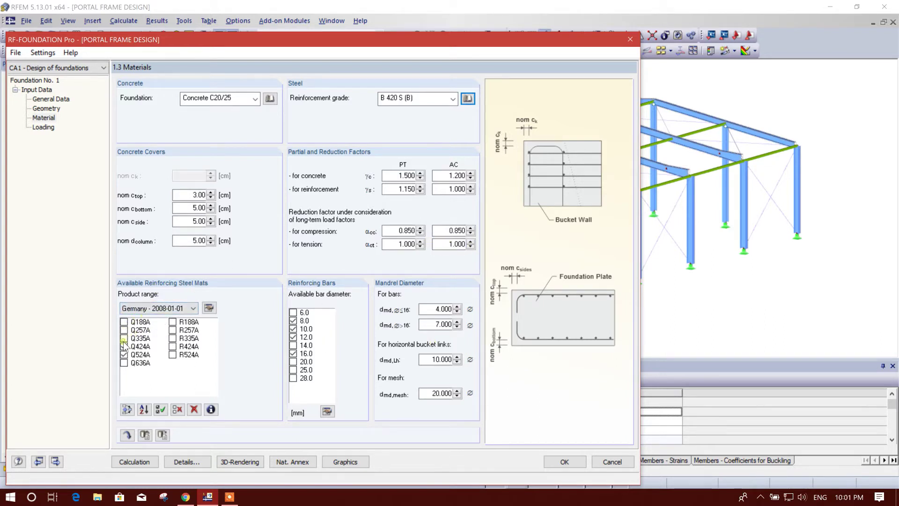
left_click(123, 346)
left_click(293, 345)
left_click(293, 321)
left_click(294, 329)
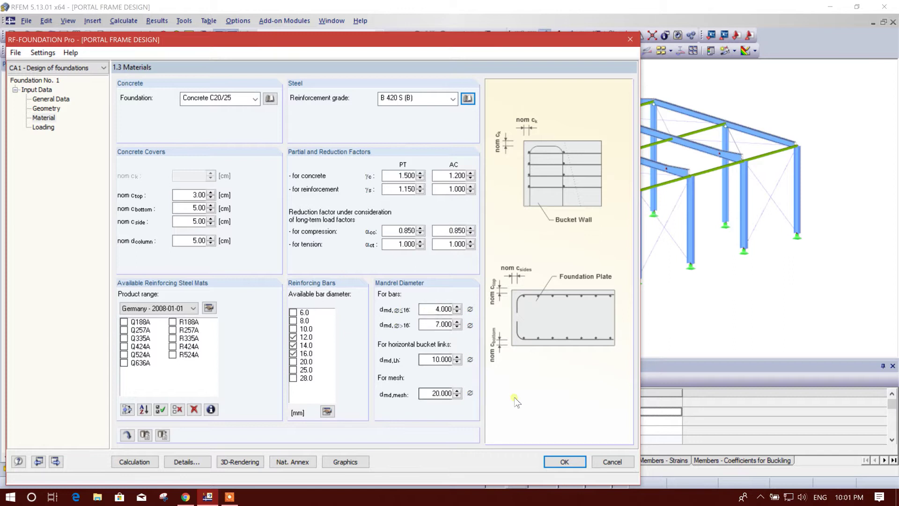
left_click(558, 463)
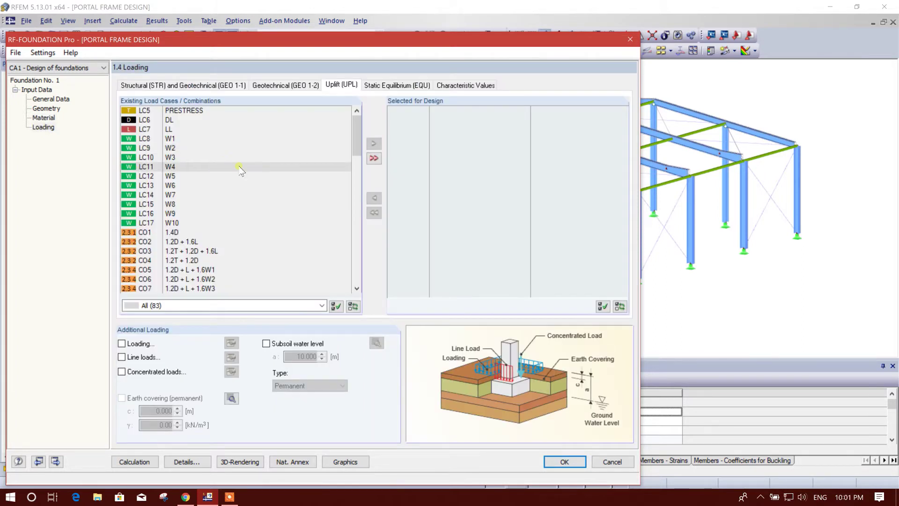
Add combination CO2 to the STR/GEO 1-1 and GEO 1-2 design situations
left_click(167, 87)
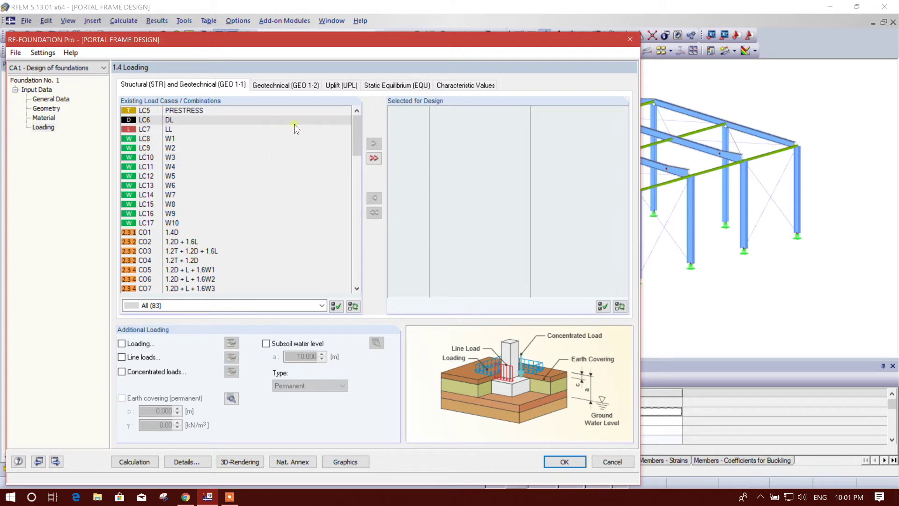
scroll(207, 221, "down", 1)
left_click(206, 216)
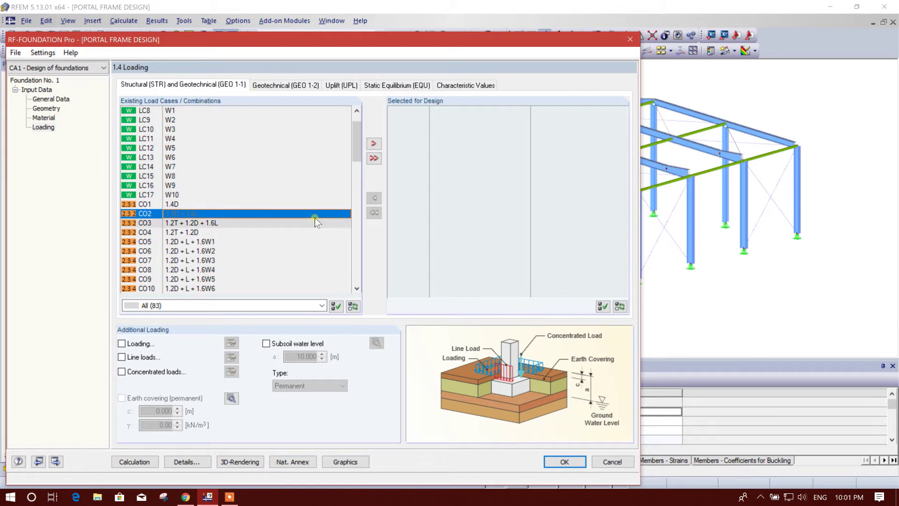
left_click(375, 144)
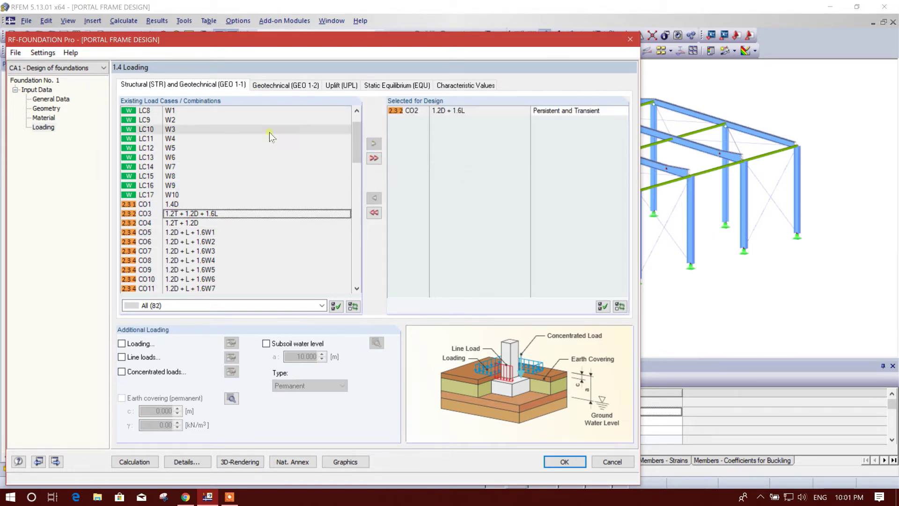
left_click(299, 89)
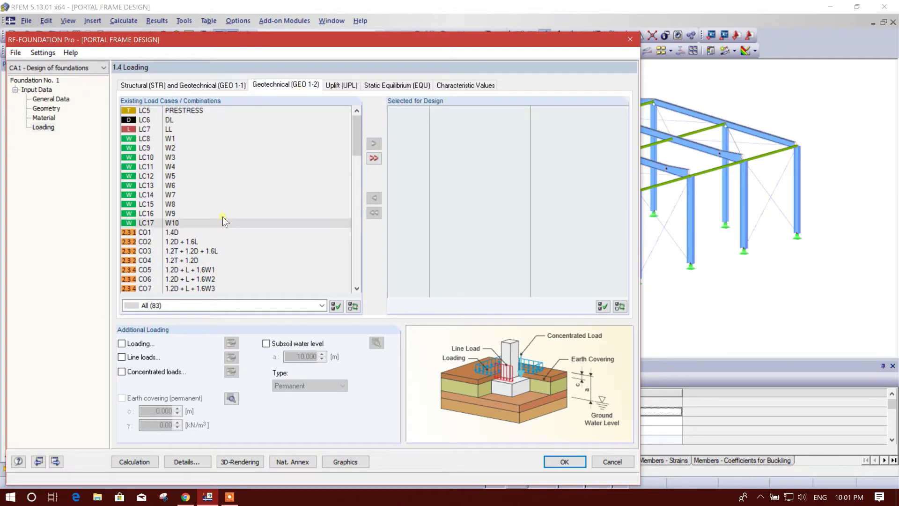
left_click(195, 242)
left_click(374, 143)
Add combinations CO2 and CO5–CO14 to the Uplift (UPL) design
left_click(342, 85)
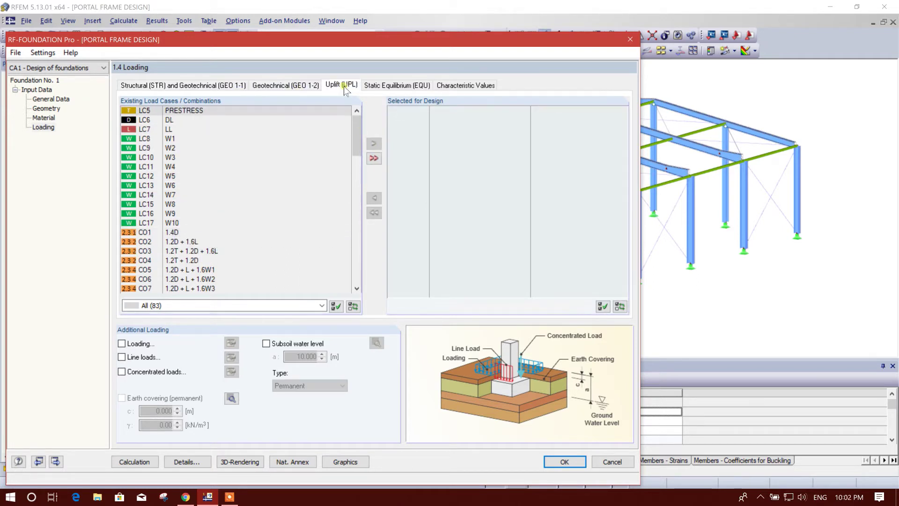
left_click(200, 241)
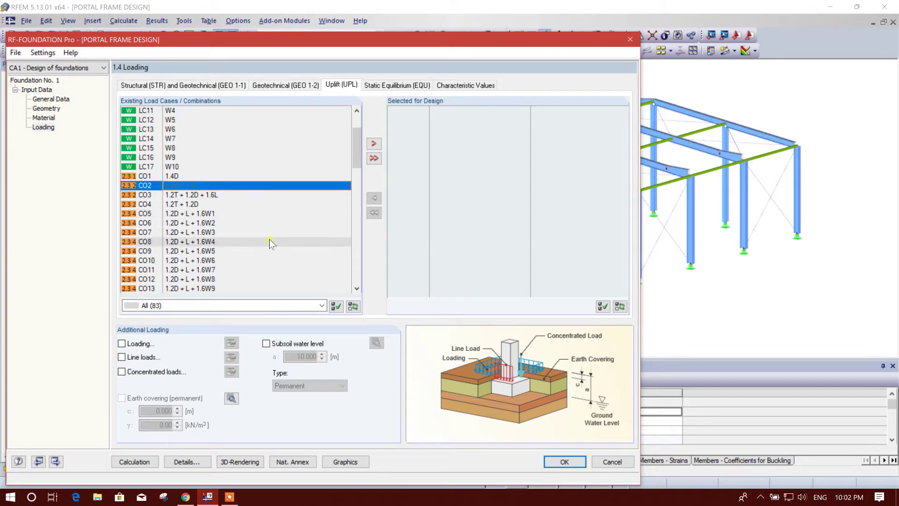
left_click(223, 213)
left_click(199, 187)
mouse_move(199, 192)
left_mouse_down()
mouse_move(206, 213)
mouse_move(209, 192)
mouse_move(210, 204)
left_mouse_up()
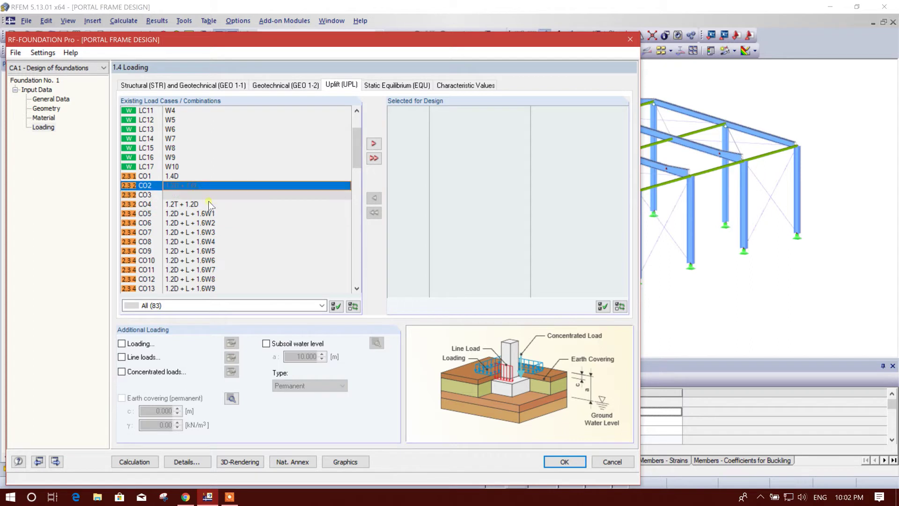
left_click(225, 213, "ctrl")
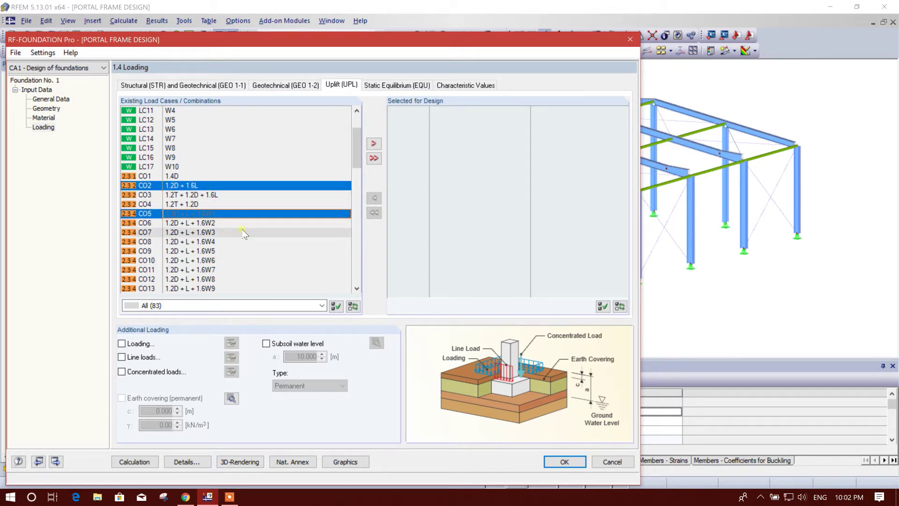
left_click_drag(244, 233, 208, 270, "ctrl")
scroll(279, 253, "down", 2)
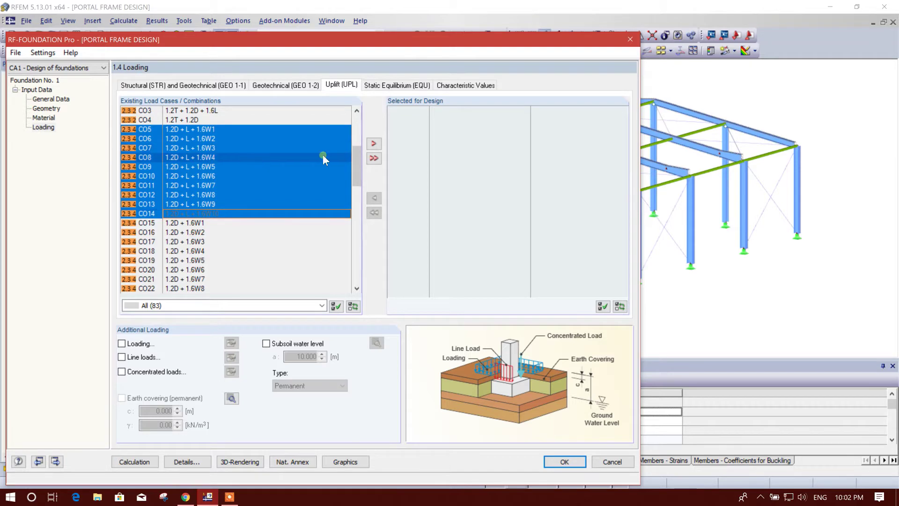
left_click(374, 144)
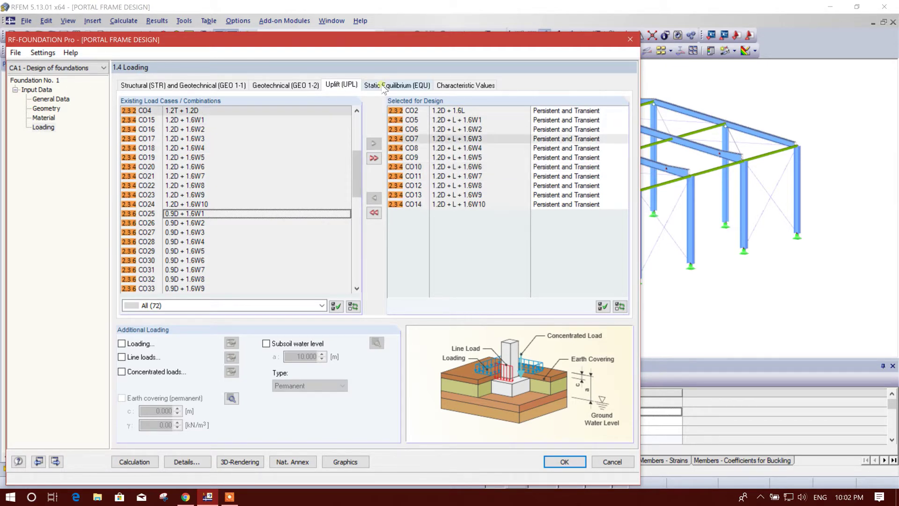
left_click(397, 85)
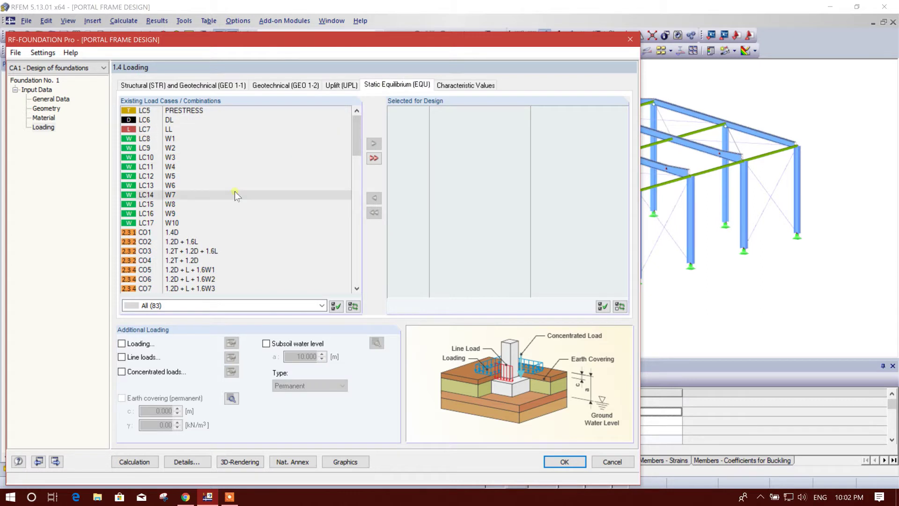
Add CO2 to the Static Equilibrium and Characteristic Values designs, then run the calculation
scroll(204, 224, "down", 1)
left_click(196, 214)
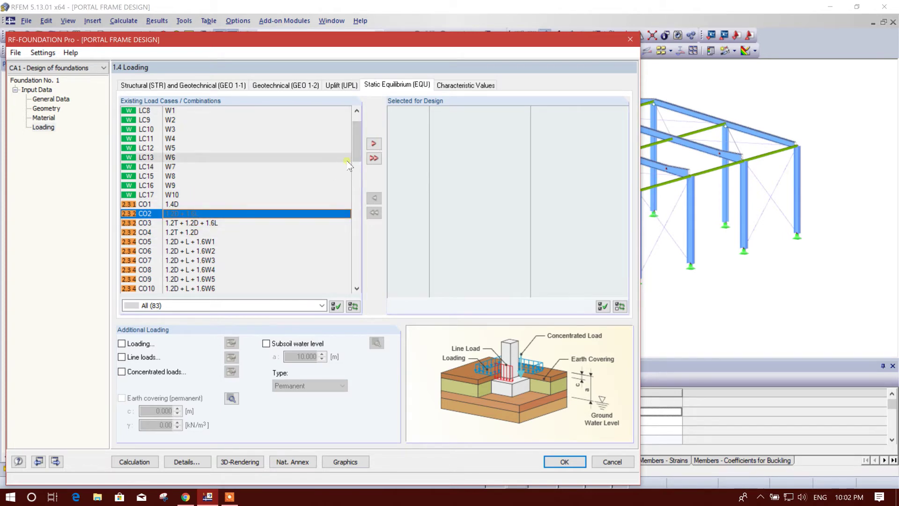
left_click(374, 144)
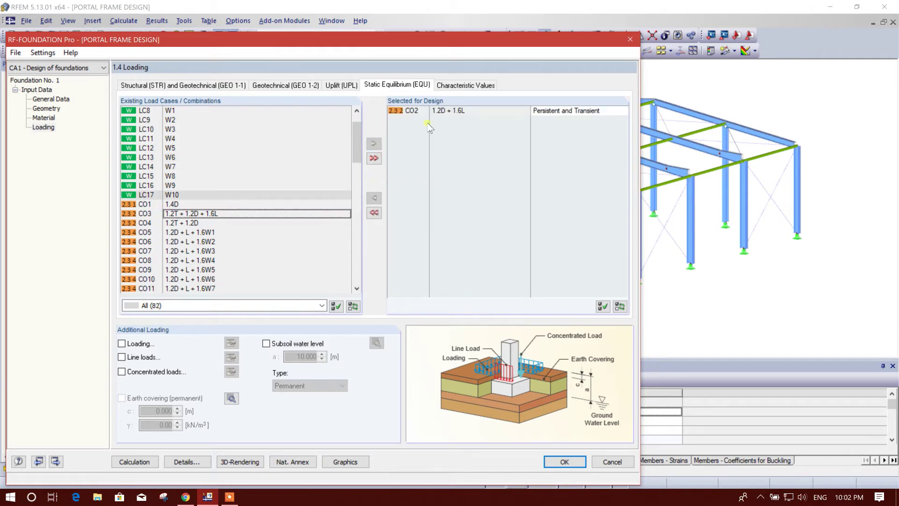
left_click(466, 85)
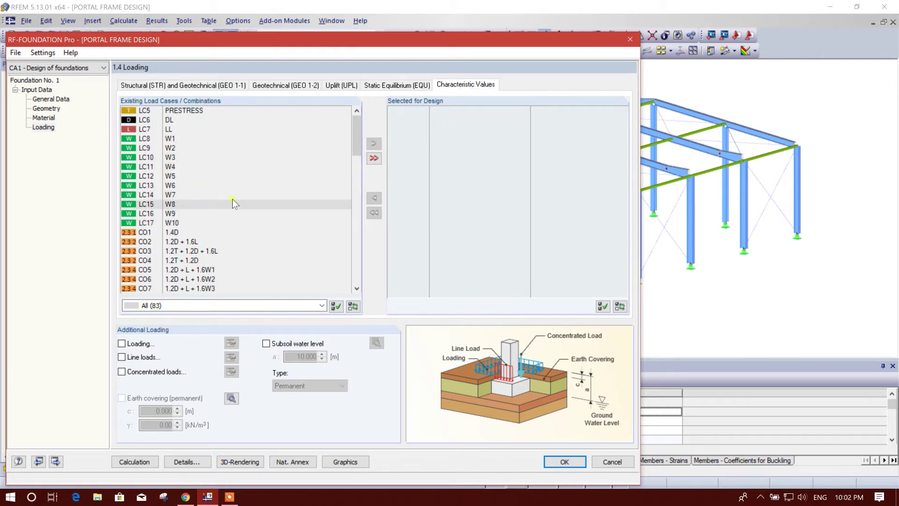
left_click(185, 242)
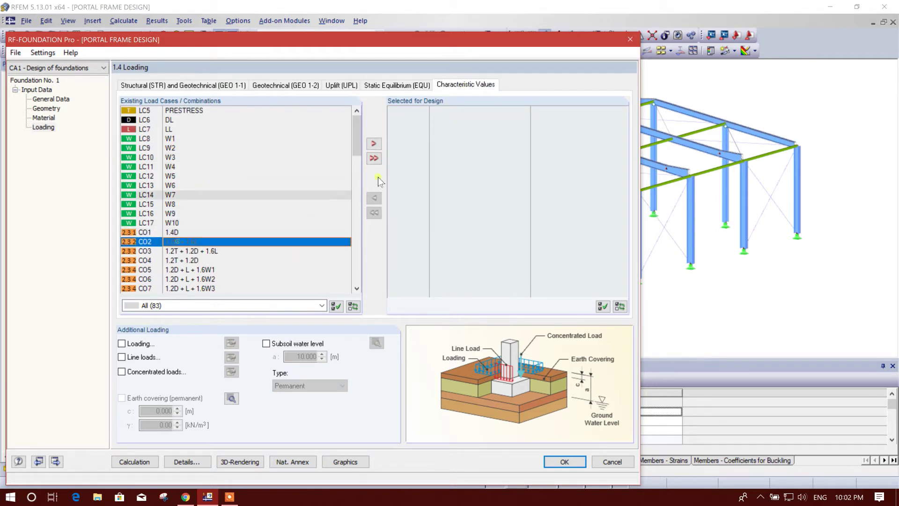
left_click(374, 144)
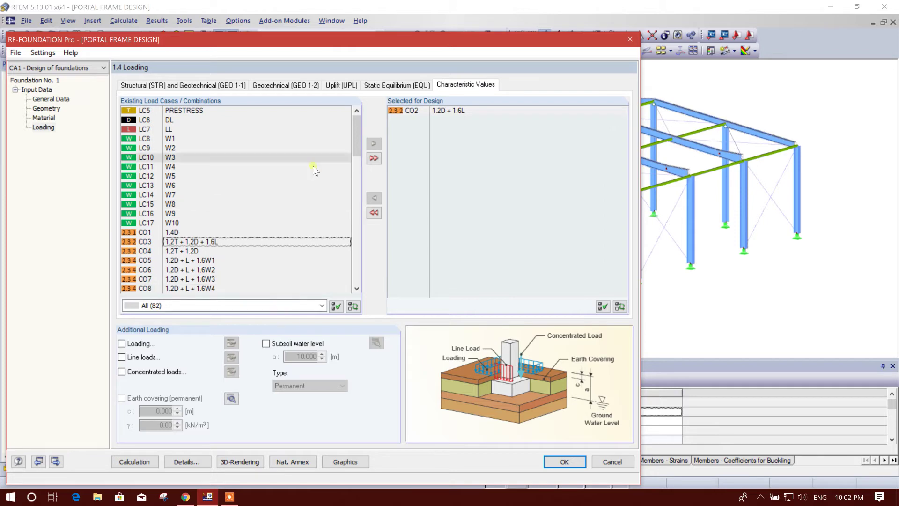
left_click(43, 127)
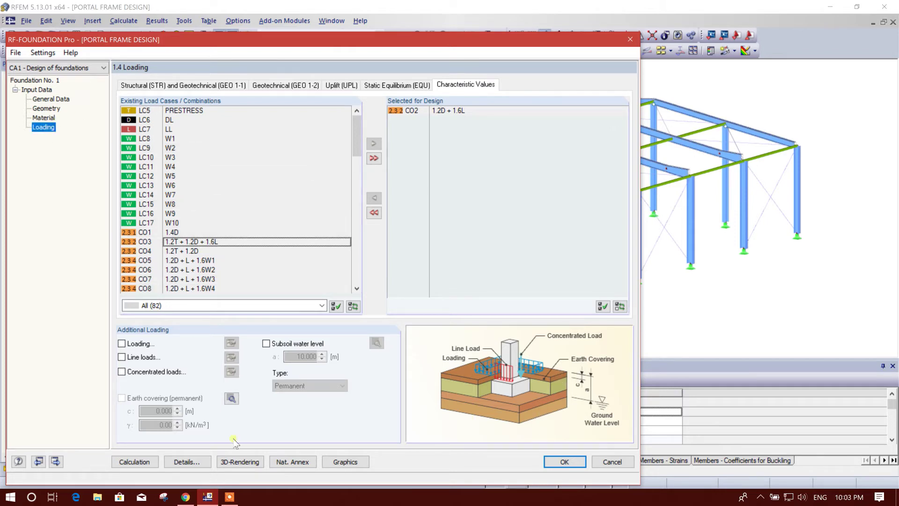
left_click(136, 462)
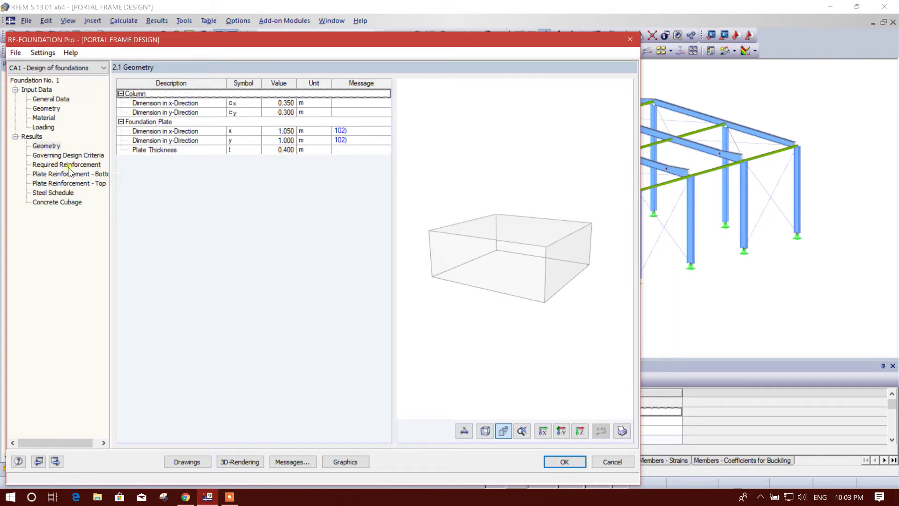
Review governing criteria, required reinforcement (0.97 / 0.51 cm²/m) and bottom plate reinforcement results
left_click(79, 157)
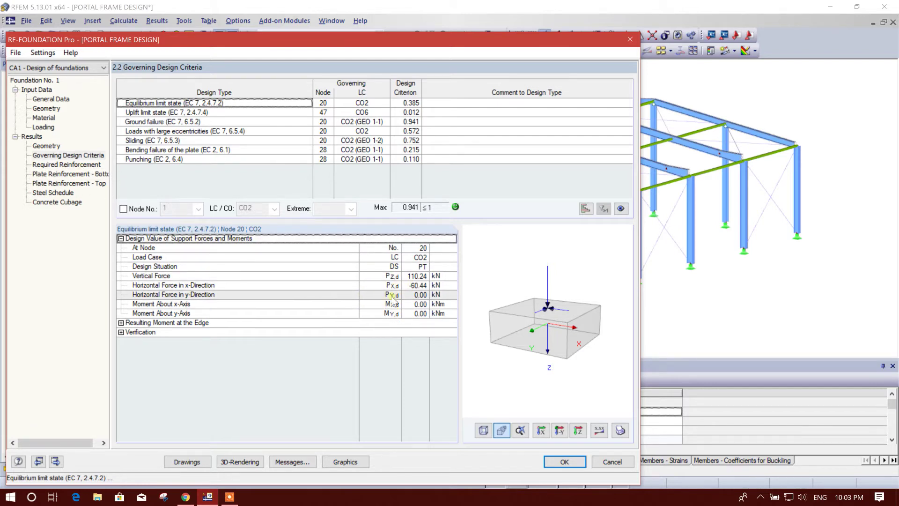
left_click(79, 165)
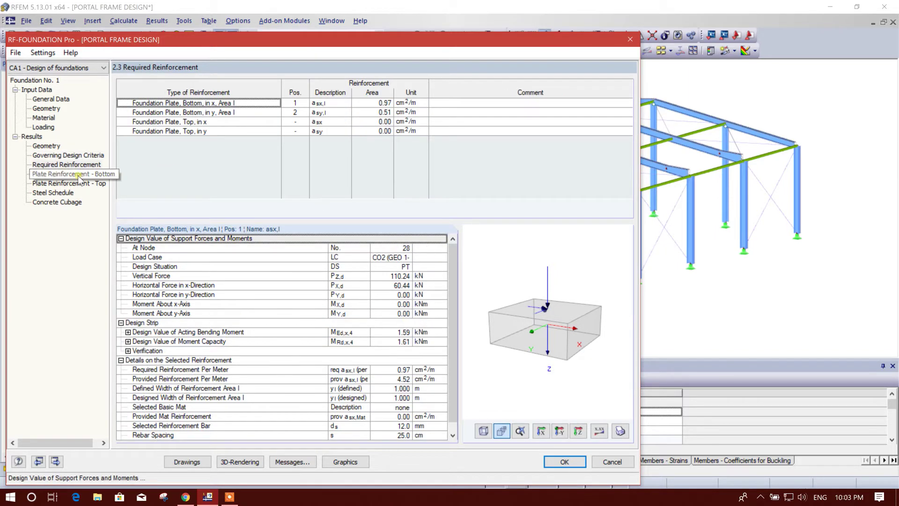
left_click(80, 174)
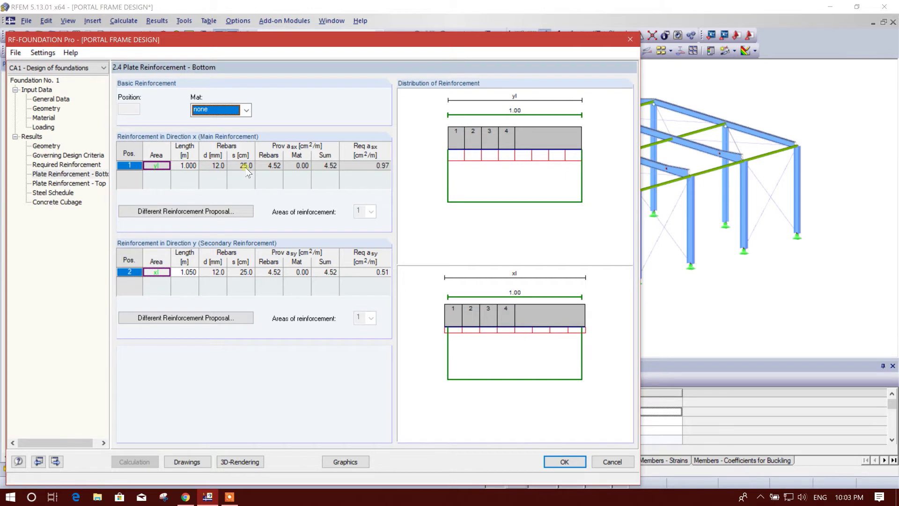
Change the bottom x-direction bars to proposal 6: 12 mm at 20 cm
left_click(227, 214)
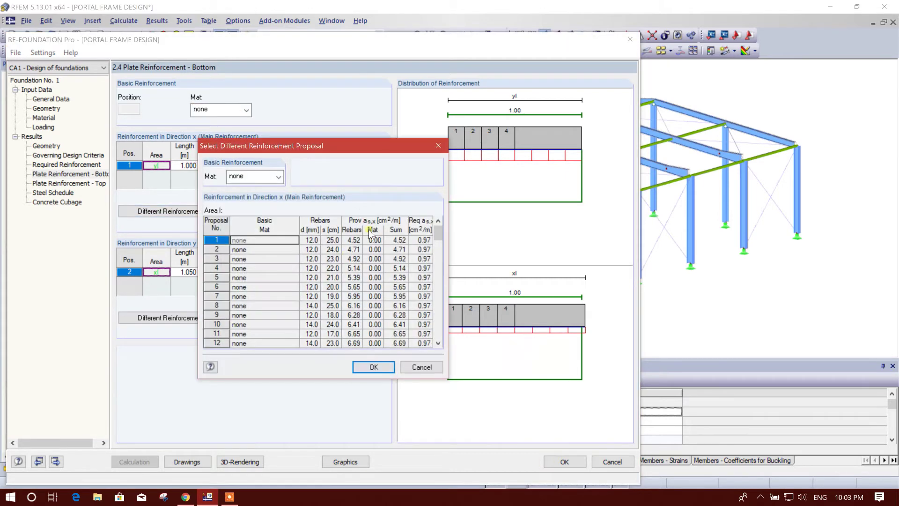
scroll(395, 282, "down", 1)
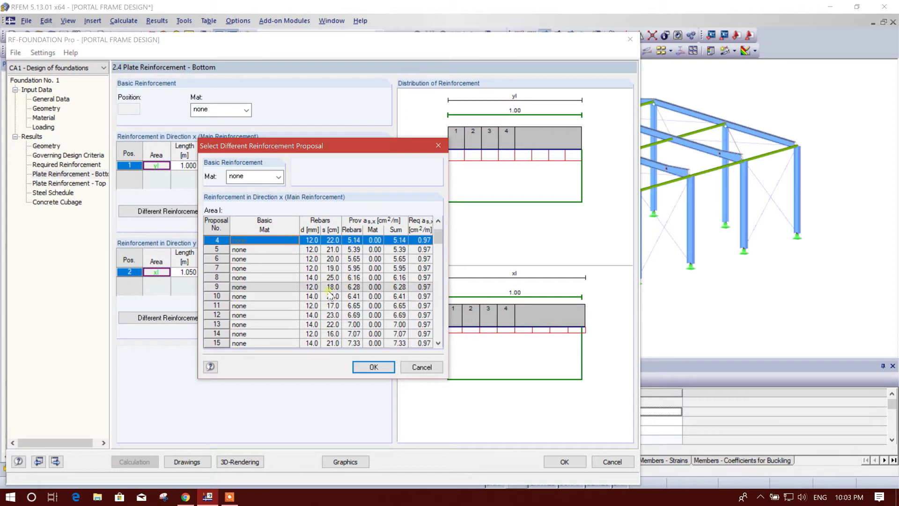
scroll(363, 285, "up", 1)
left_click(361, 287)
left_click(373, 366)
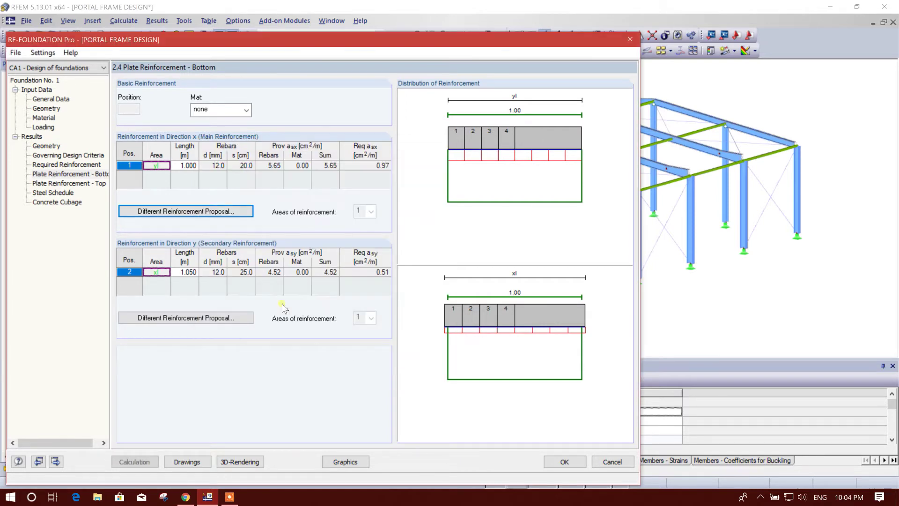
Change the bottom y-direction bars to 12 mm at 20 cm and restart the calculation
left_click(216, 318)
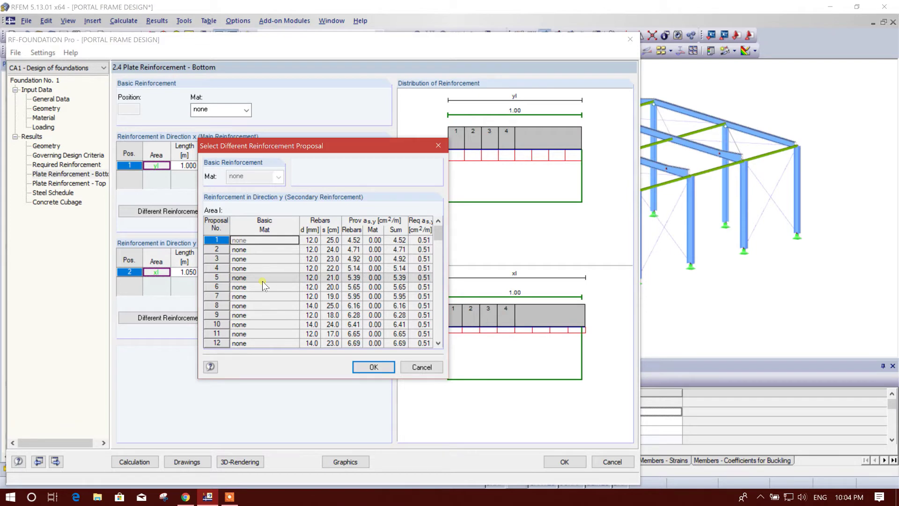
left_click_drag(285, 146, 371, 131)
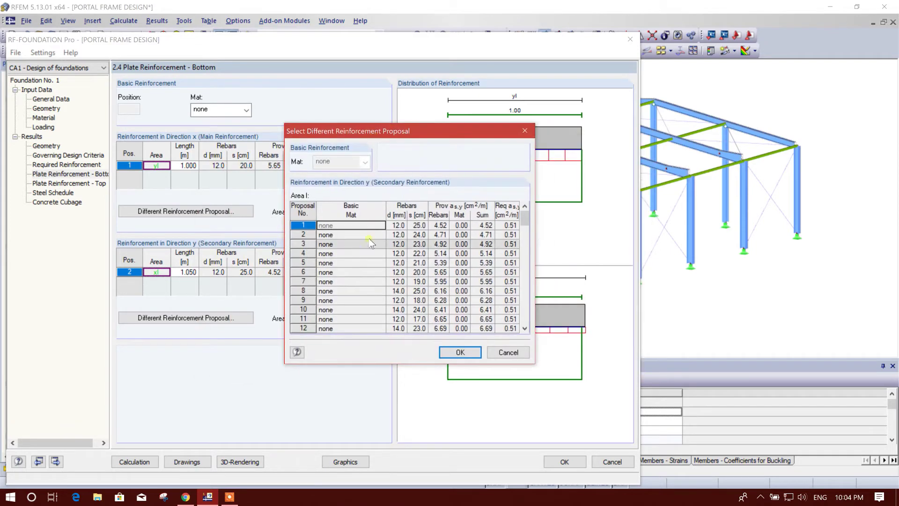
scroll(370, 242, "down", 1)
left_click(403, 291)
scroll(437, 311, "down", 1)
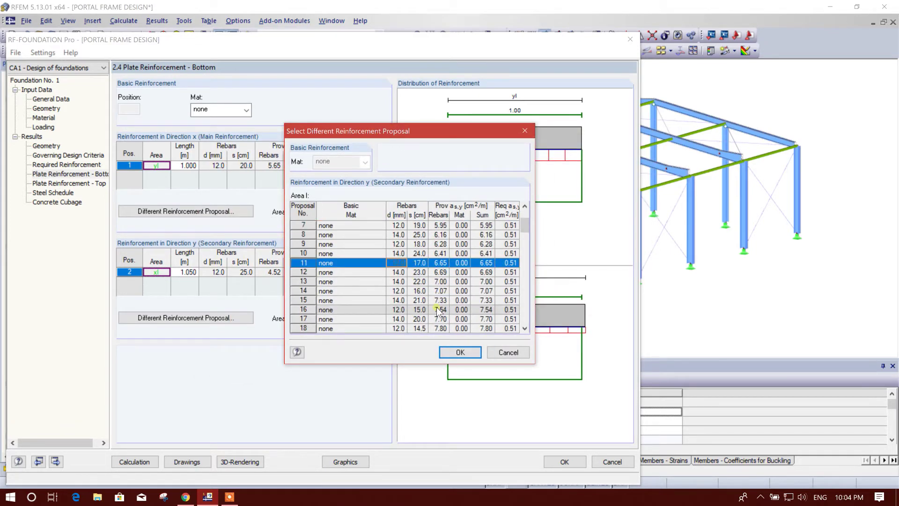
scroll(438, 311, "up", 1)
left_click(435, 244)
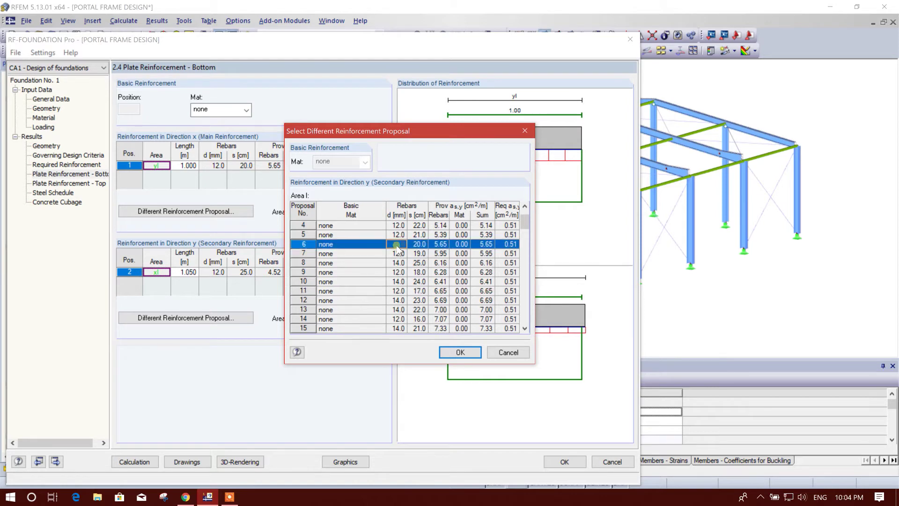
left_click(461, 352)
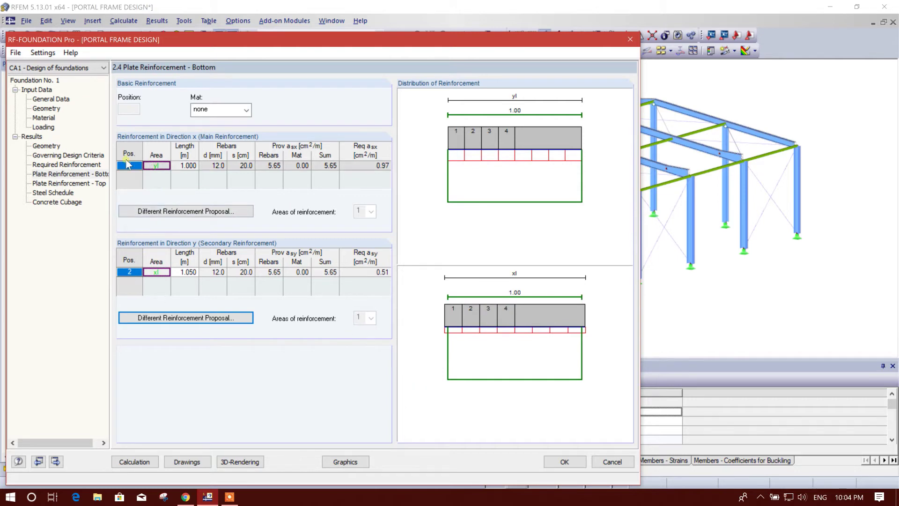
left_click(92, 187)
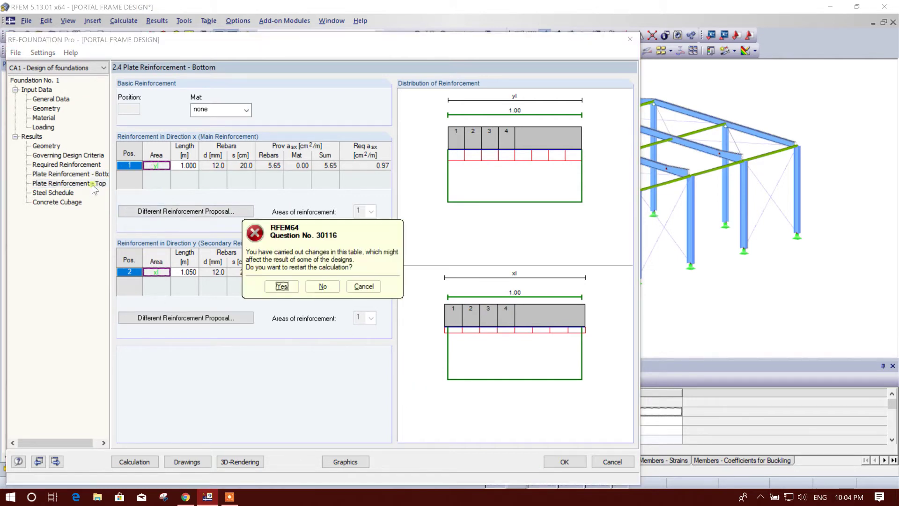
left_click(293, 290)
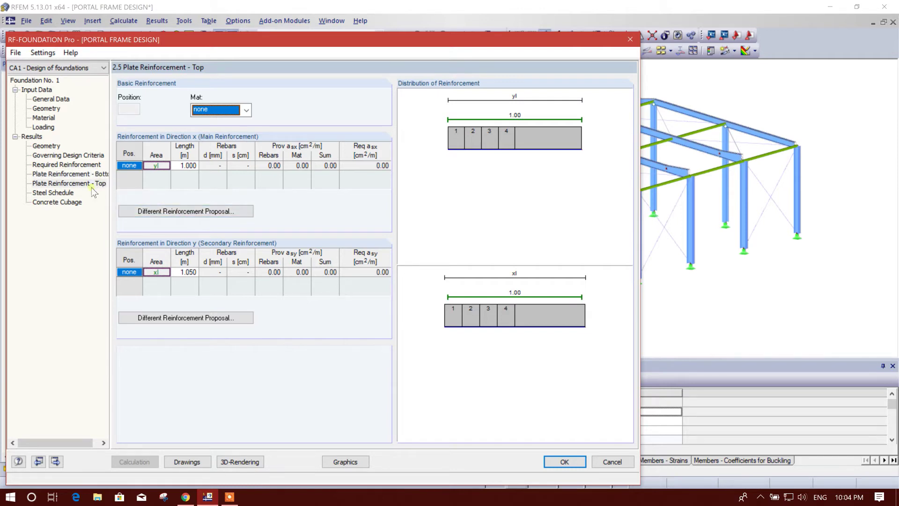
Review plate reinforcement, steel schedule (172.24 kg) and concrete cubage: 0.42 m³ per plate, 7.56 m³ total
left_click(79, 174)
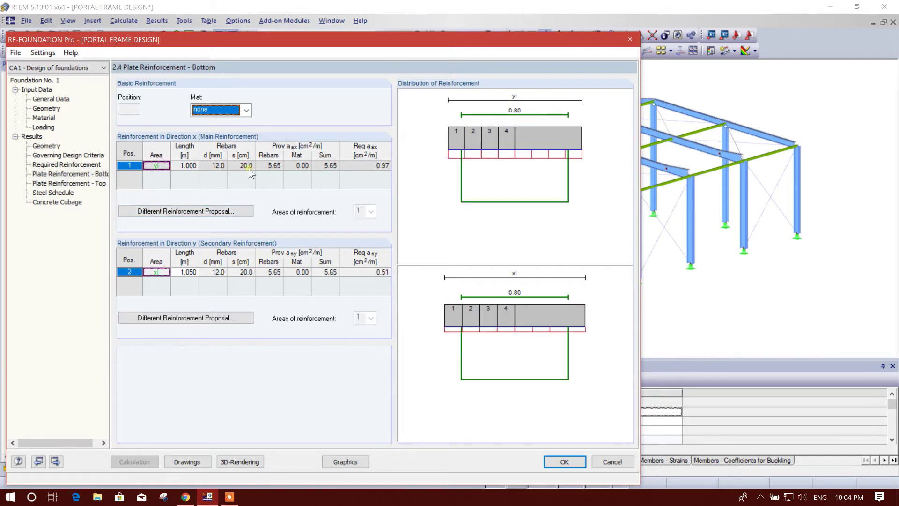
left_click(94, 184)
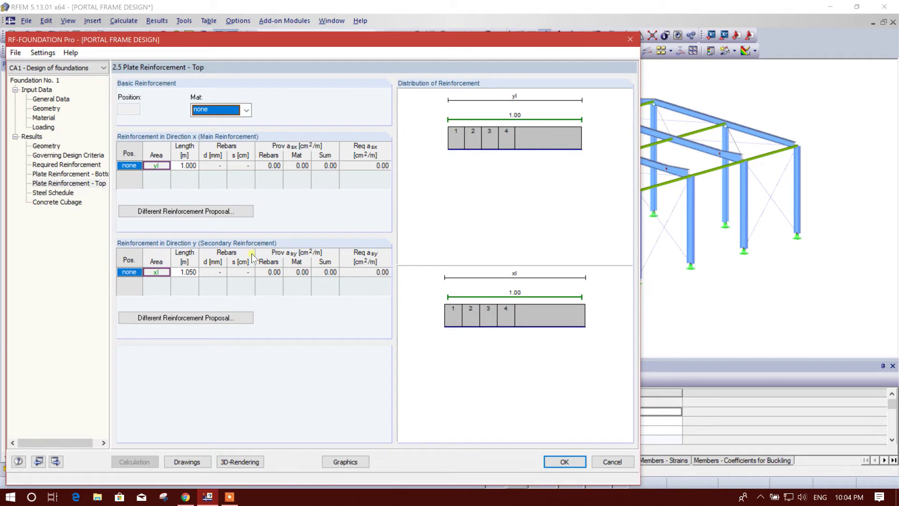
left_click(56, 193)
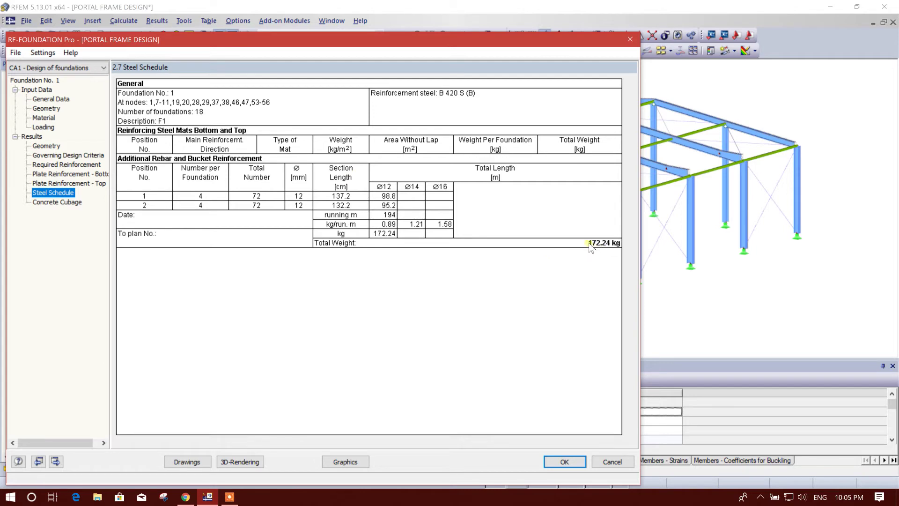
left_click(58, 203)
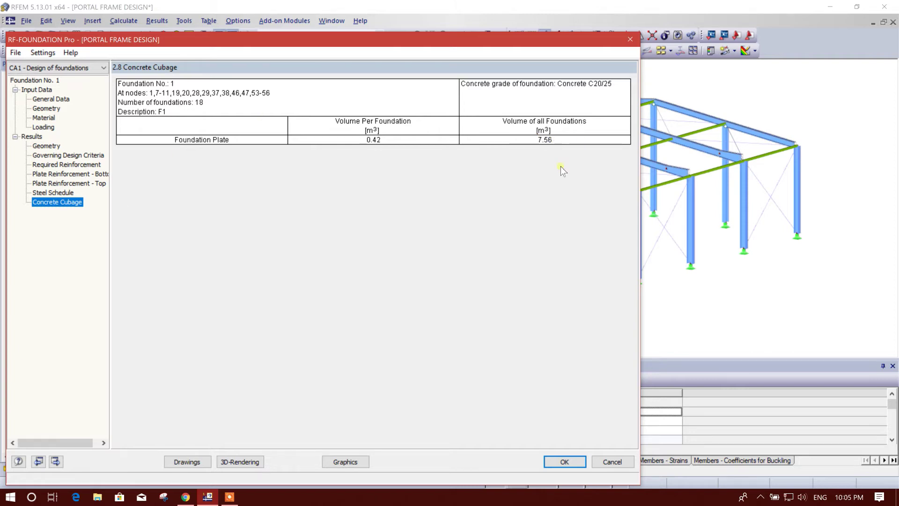
left_click(187, 461)
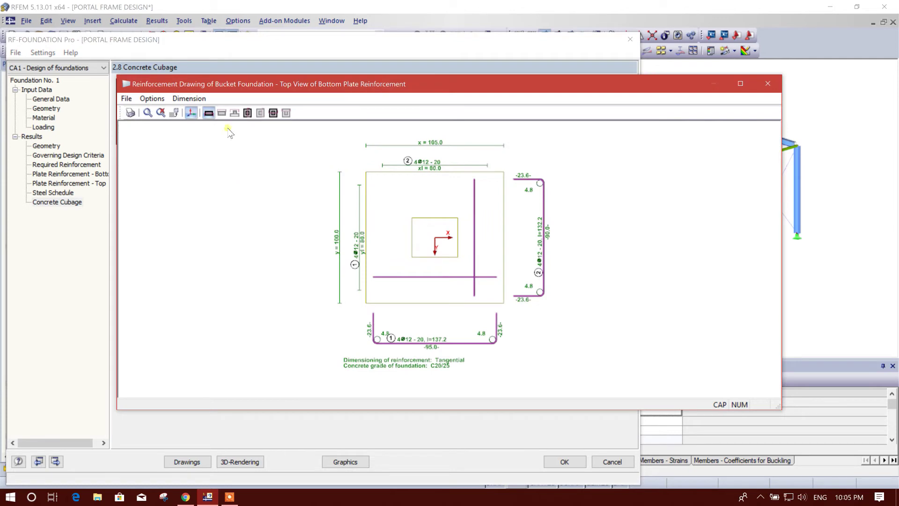
Compare the bucket-centre sections in x- and y-direction, ending on the y-direction view
left_click(247, 113)
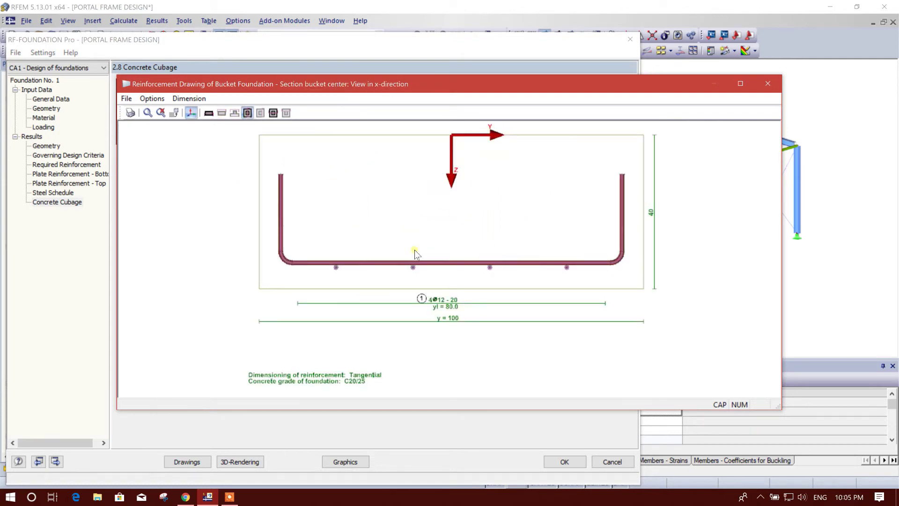
left_click(273, 113)
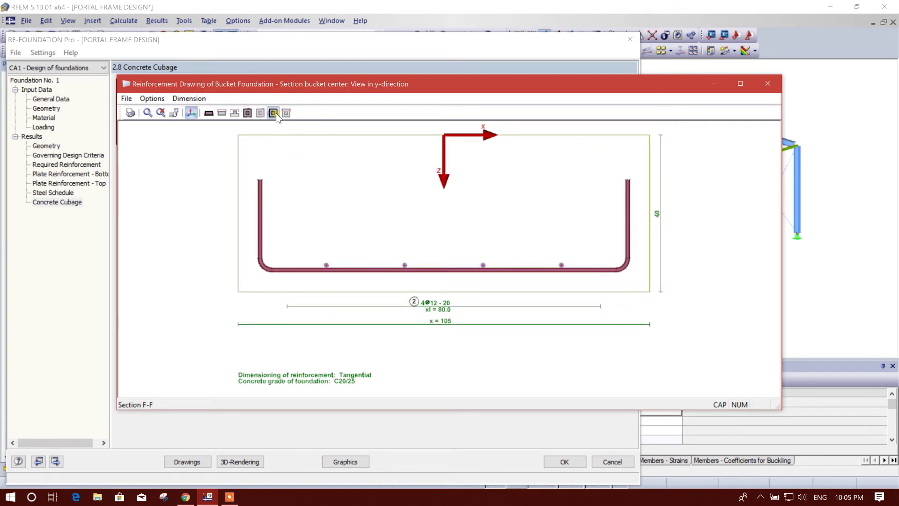
left_click(247, 114)
left_click(274, 113)
left_click(247, 114)
left_click(273, 113)
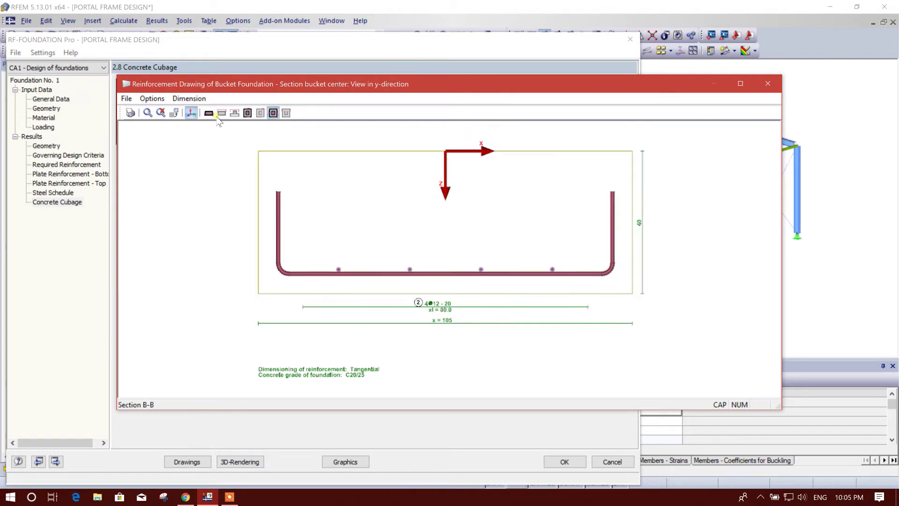
Inspect the dimensioning options, cancel the PDF print, and close the reinforcement drawing
left_click(153, 99)
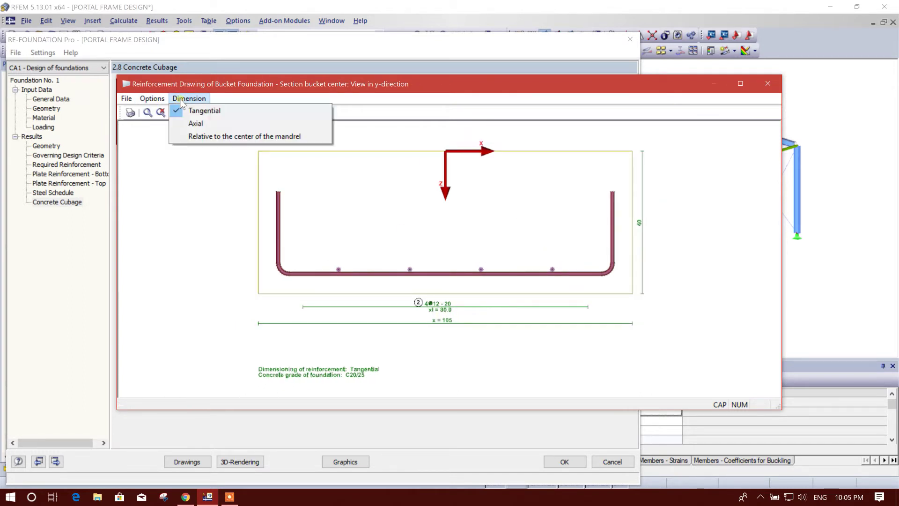
left_click(156, 182)
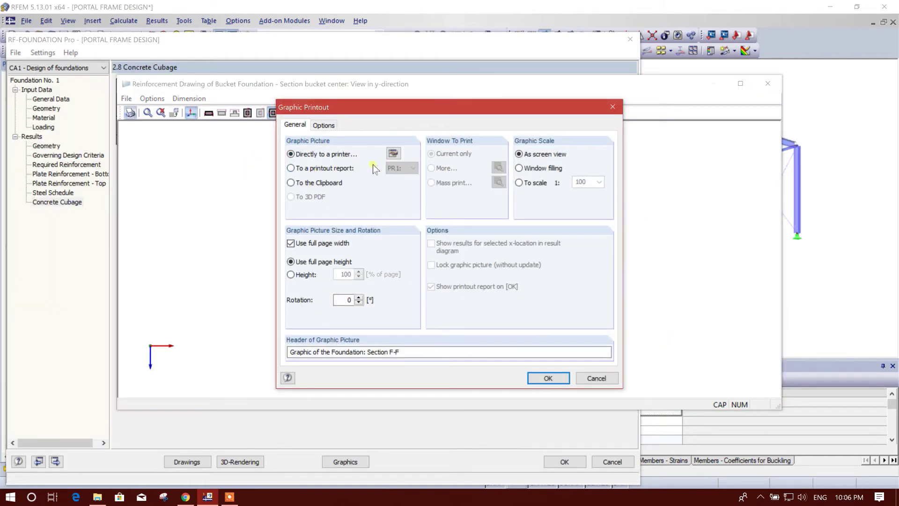
left_click(546, 378)
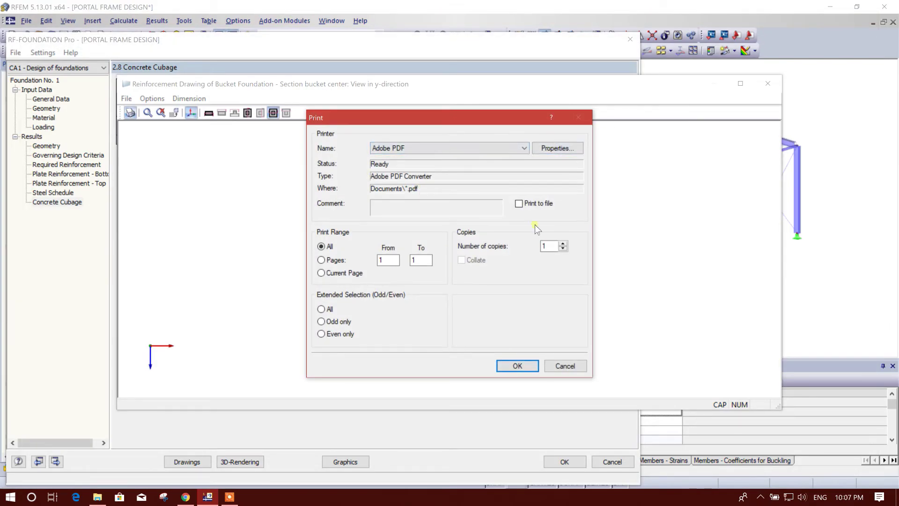
left_click(564, 366)
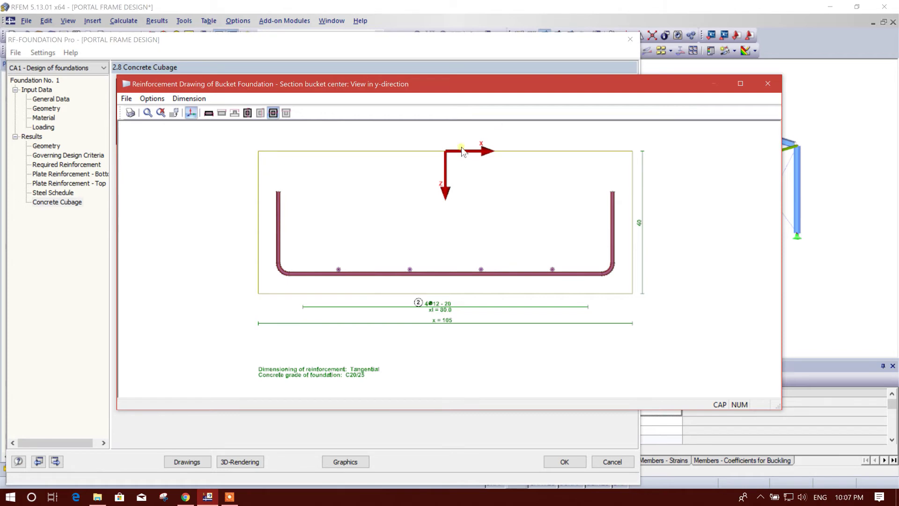
left_click(765, 84)
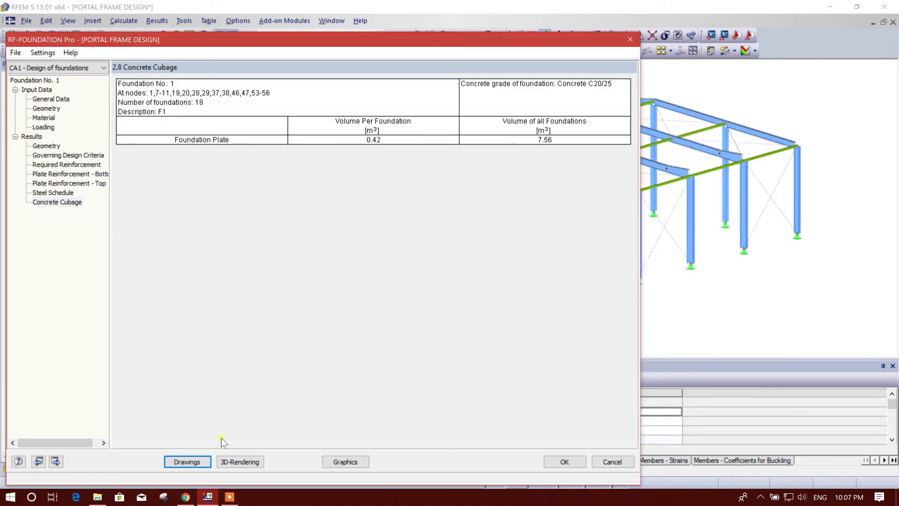
Inspect the foundation plate's rebar cage in the 3D preview, then close the graphic window
left_click(241, 462)
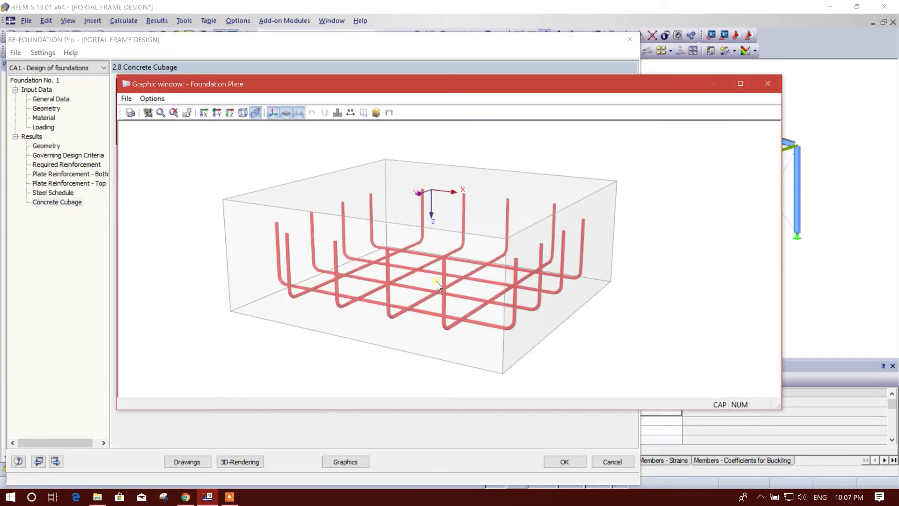
scroll(464, 286, "down", 2)
scroll(376, 229, "up", 3)
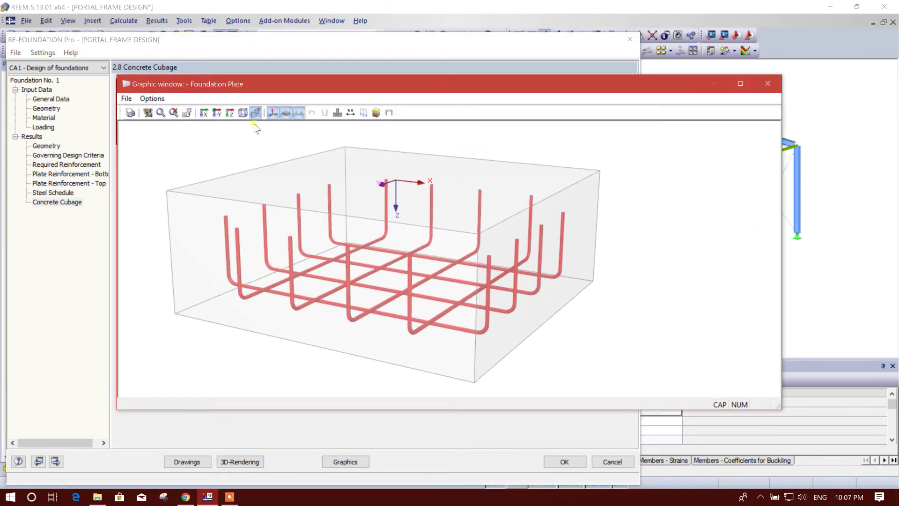
scroll(431, 217, "down", 2)
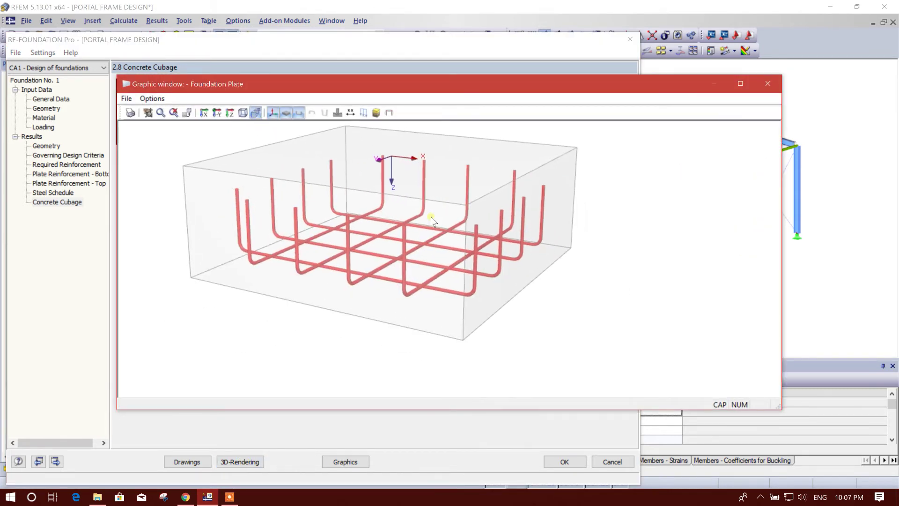
scroll(431, 215, "down", 1)
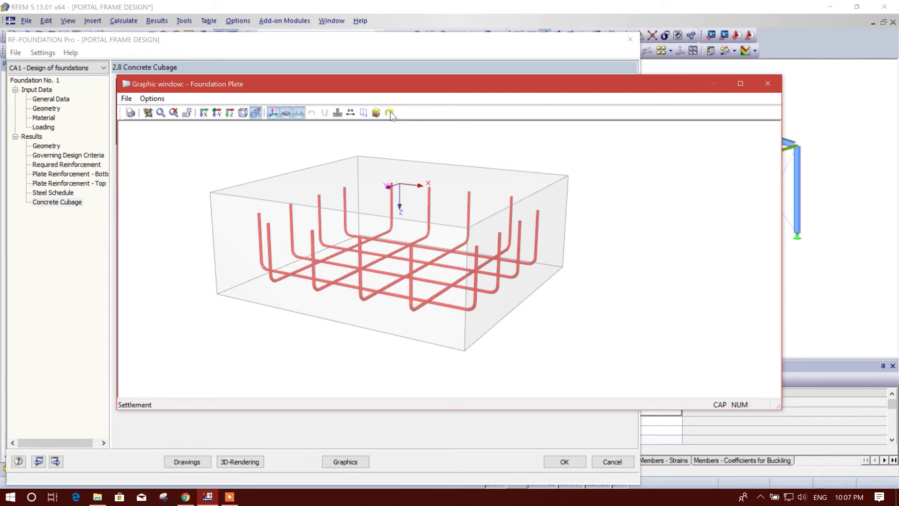
left_click(767, 84)
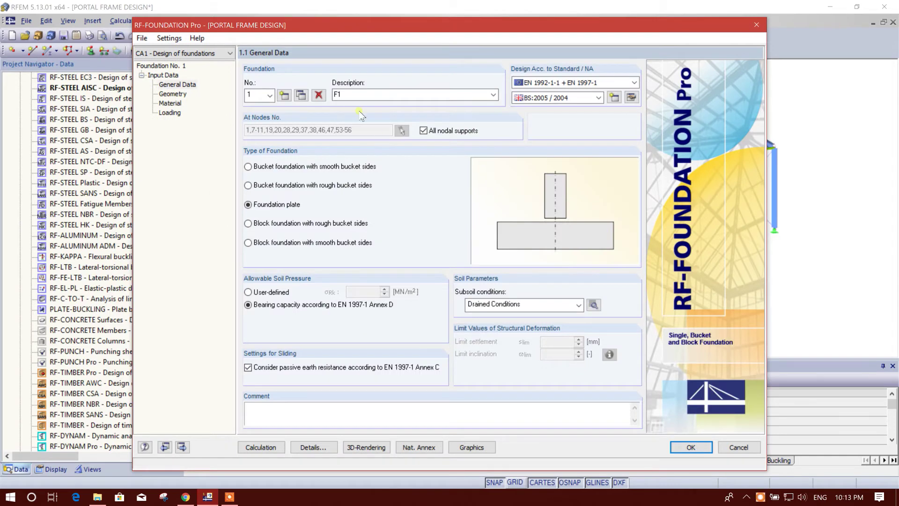
Untick 'All nodal supports', clear the list and pick support nodes 1 and 7-10
left_click(423, 131)
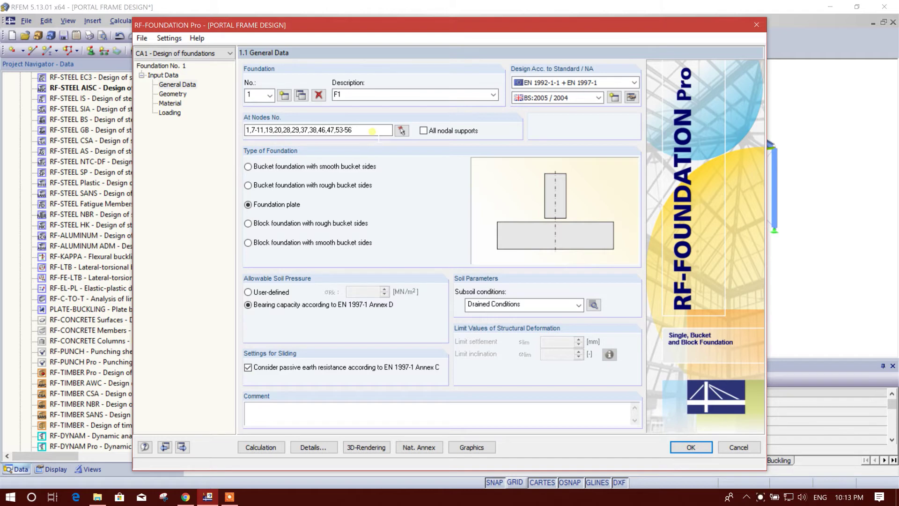
left_click(402, 130)
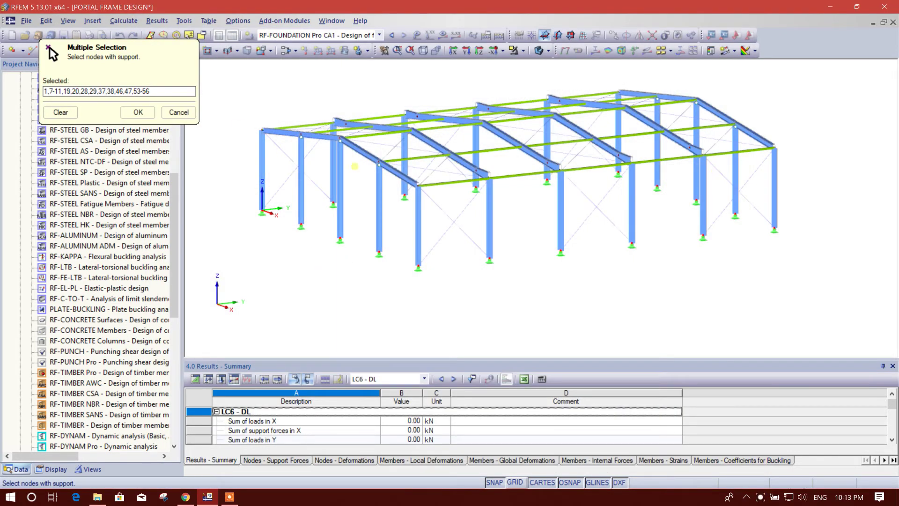
left_click(61, 111)
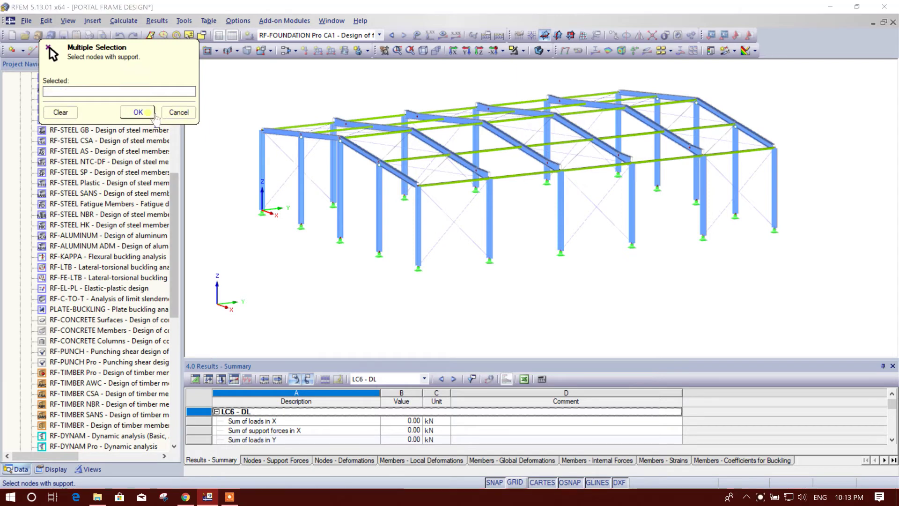
left_click(291, 234)
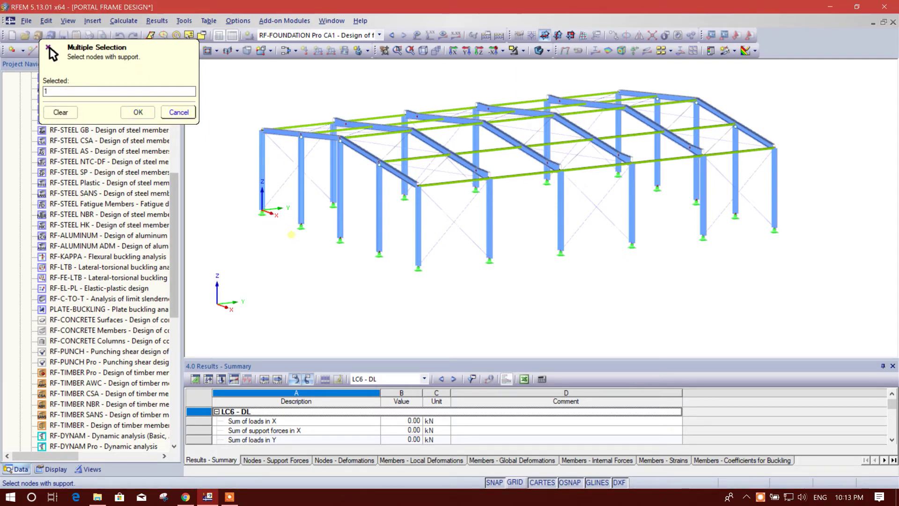
left_click(341, 240)
left_click(379, 253)
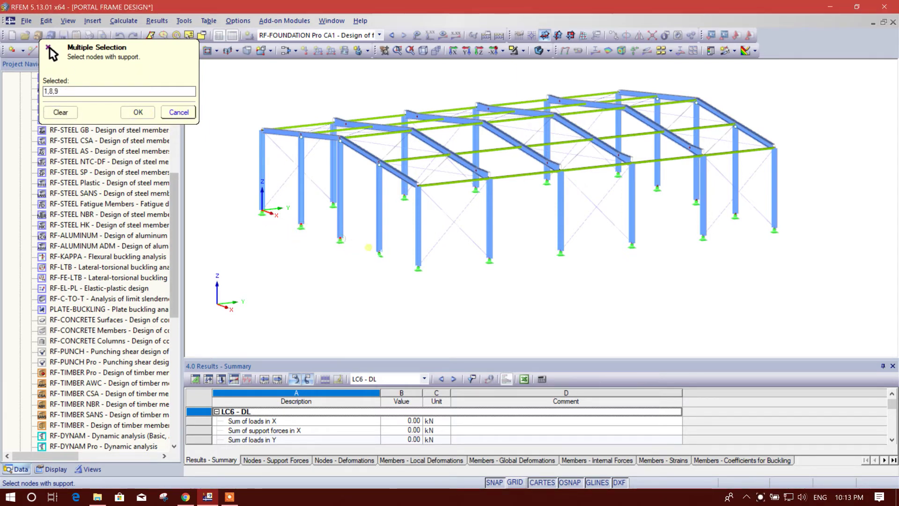
left_click(417, 267)
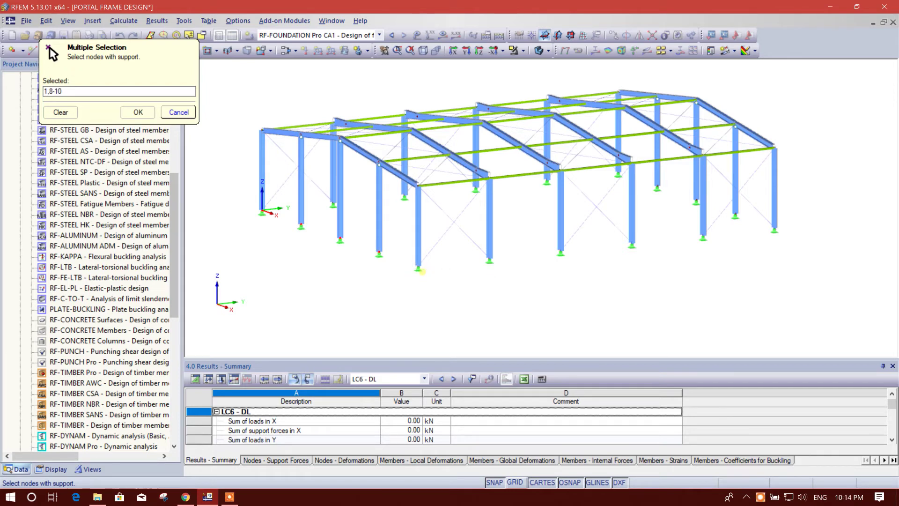
left_click(489, 261)
Rotate the model and pick the far supports at nodes 47 and 53-56
middle_click_drag(577, 296, 347, 302, "ctrl")
left_click(609, 269)
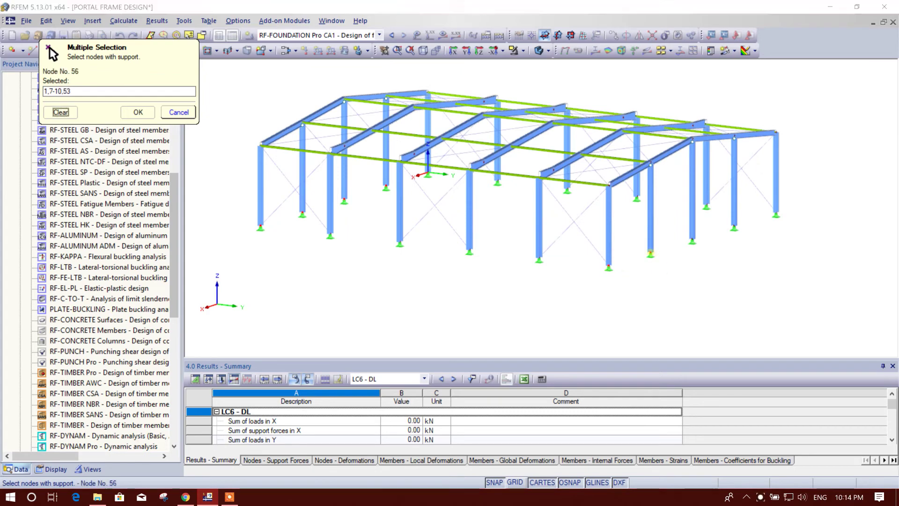
left_click(651, 255)
left_click(693, 240)
left_click(734, 228)
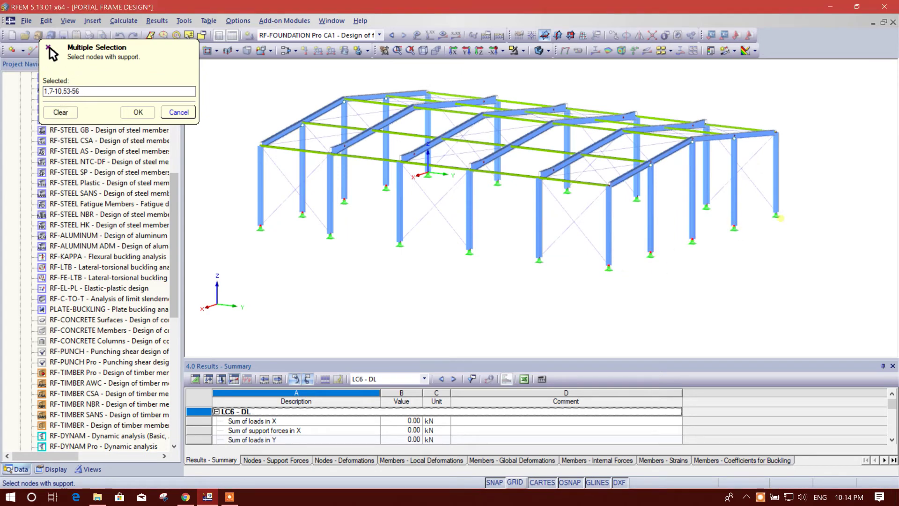
left_click(776, 215)
middle_click_drag(499, 315, 464, 294, "ctrl")
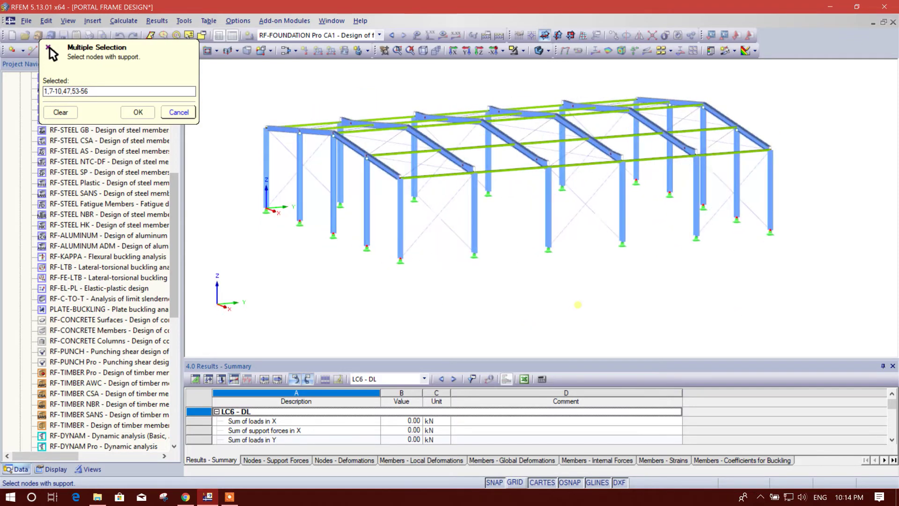
middle_click_drag(578, 305, 479, 275, "ctrl")
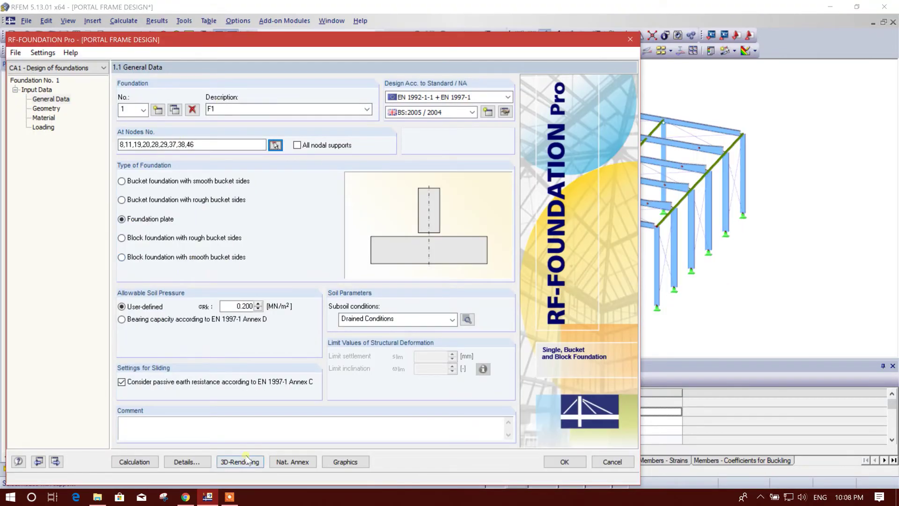
Review foundation F1's Geometry, Material and Loading input pages
left_click(47, 108)
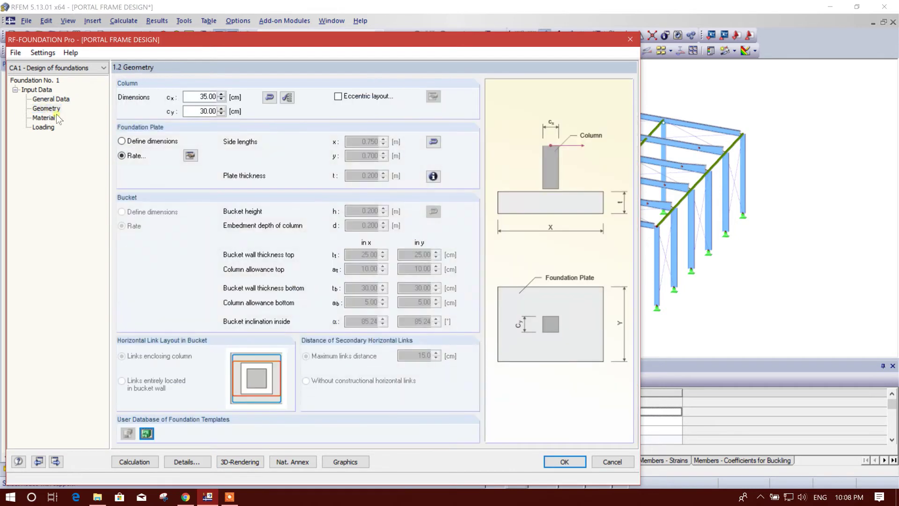
left_click(52, 118)
left_click(50, 127)
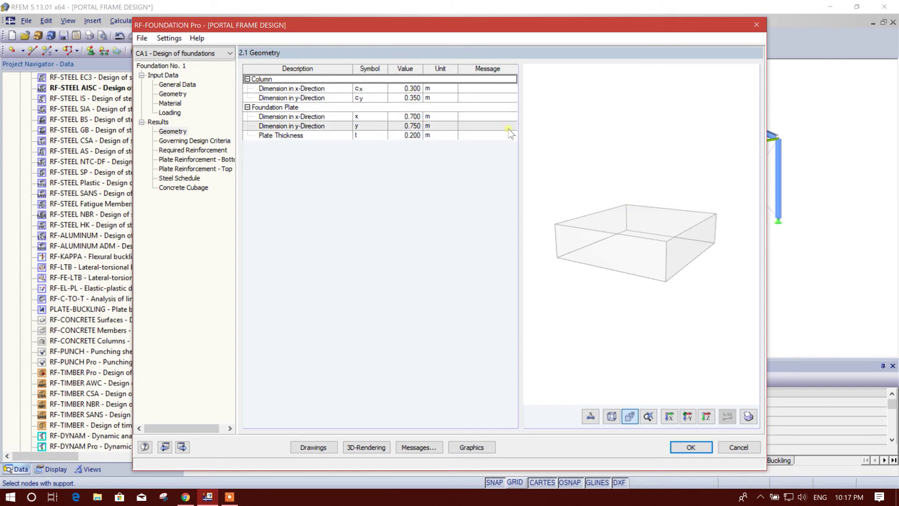
Step through F1's result pages from design criteria to the 1.05 m³ concrete cubage
left_click(187, 141)
left_click(183, 160)
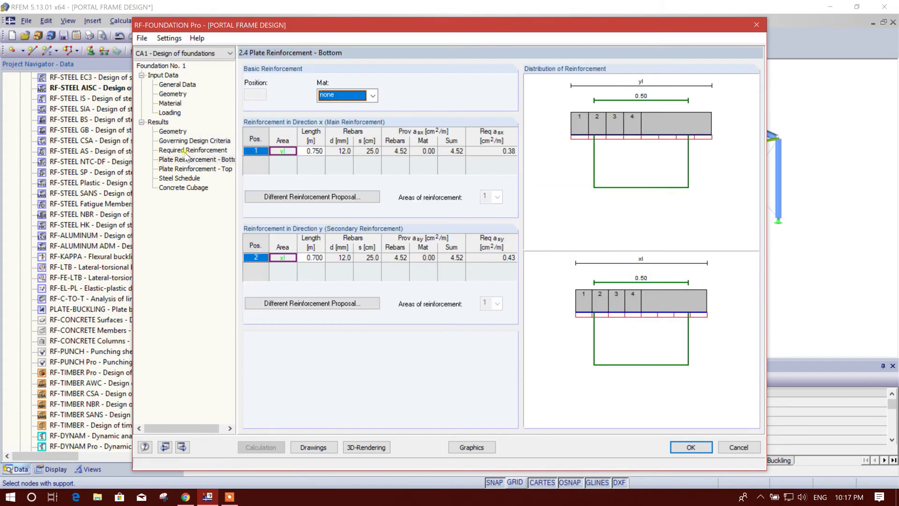
left_click(196, 150)
left_click(202, 160)
left_click(197, 169)
left_click(188, 178)
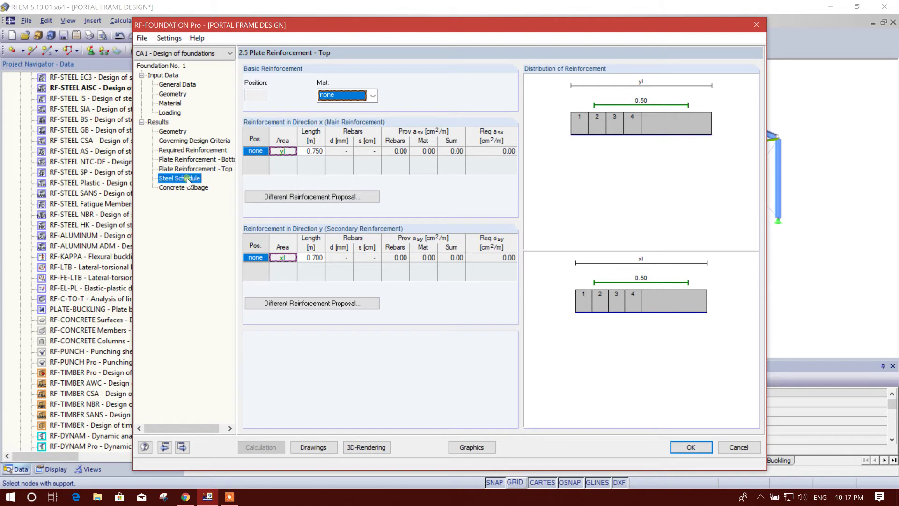
left_click(194, 189)
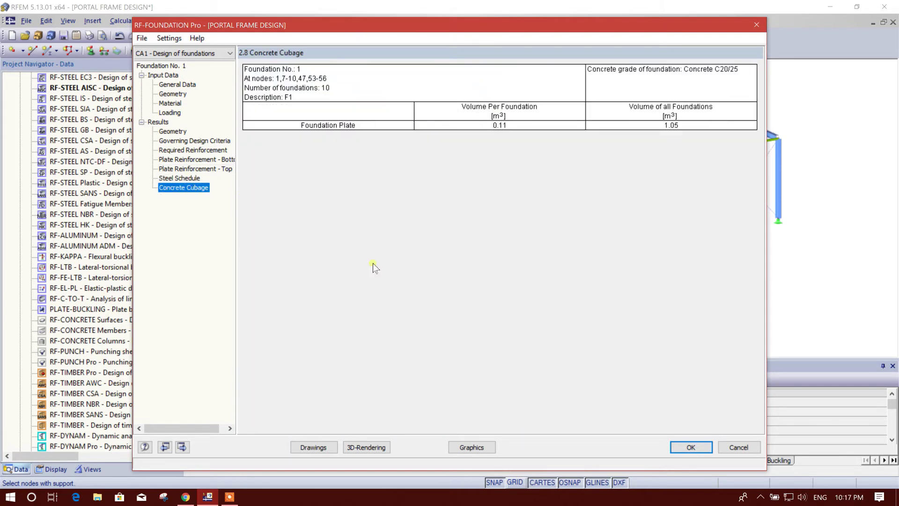
Preview F1's reinforcement in 3D, close it, and show the foundation results on the model
left_click(387, 448)
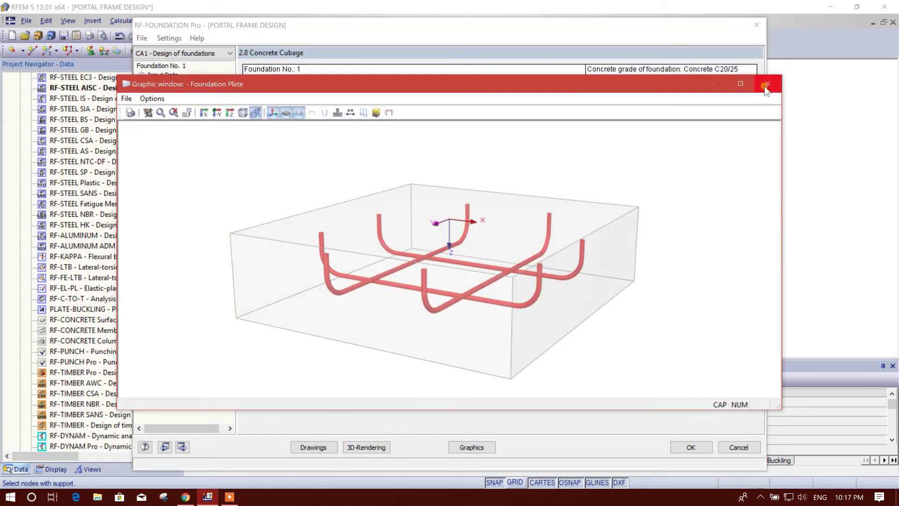
left_click(767, 83)
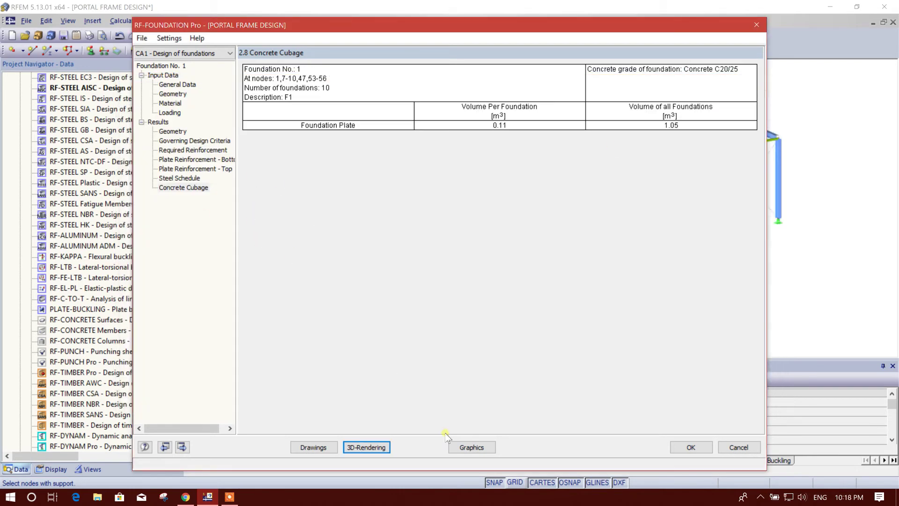
left_click(468, 447)
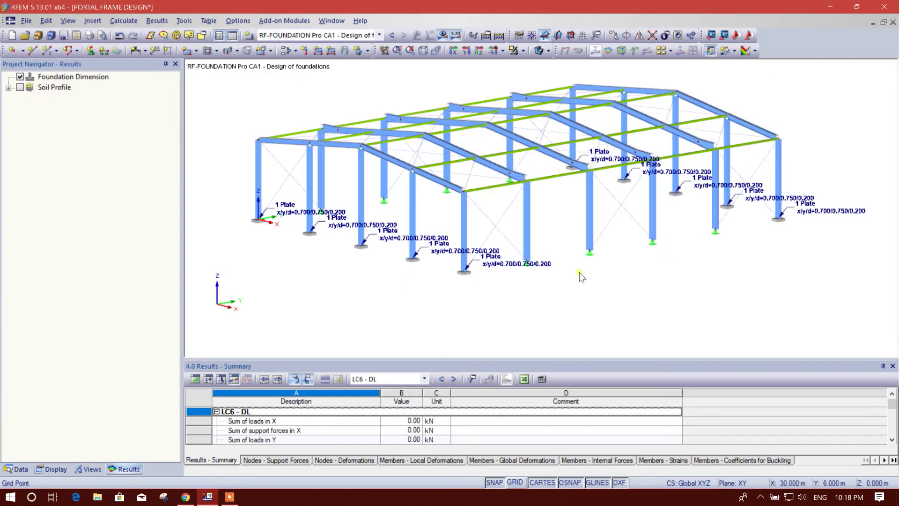
View the 0.700/0.750/0.200 plate labels on the column bases and reopen RF-FOUNDATION Pro
middle_click_drag(486, 313, 534, 323, "ctrl")
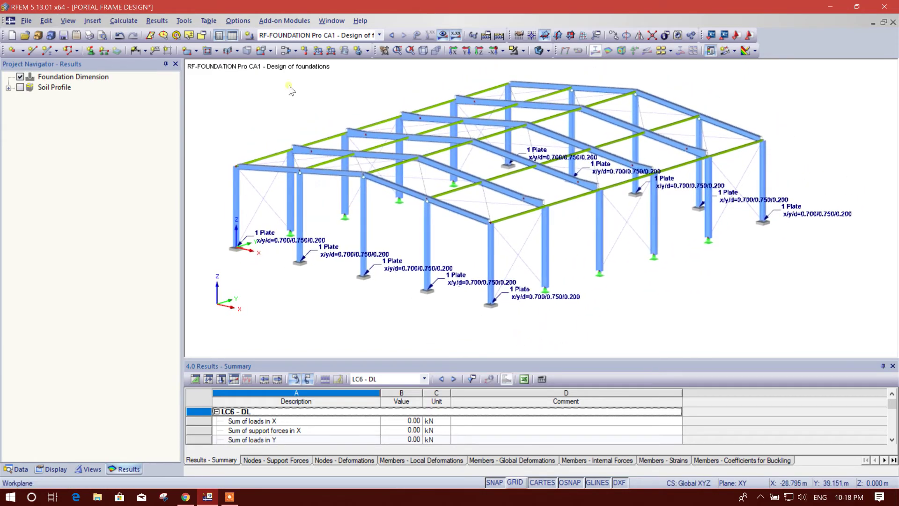
left_click(284, 21)
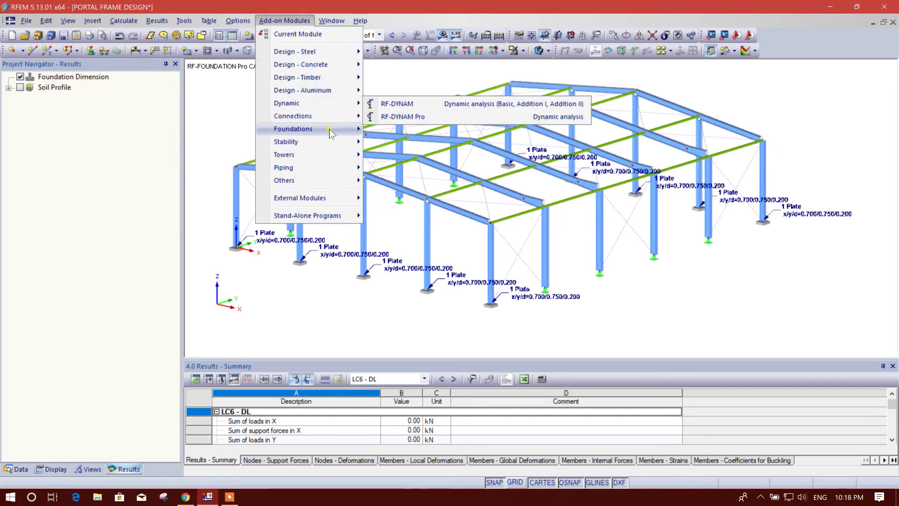
mouse_move(331, 134)
left_click(393, 130)
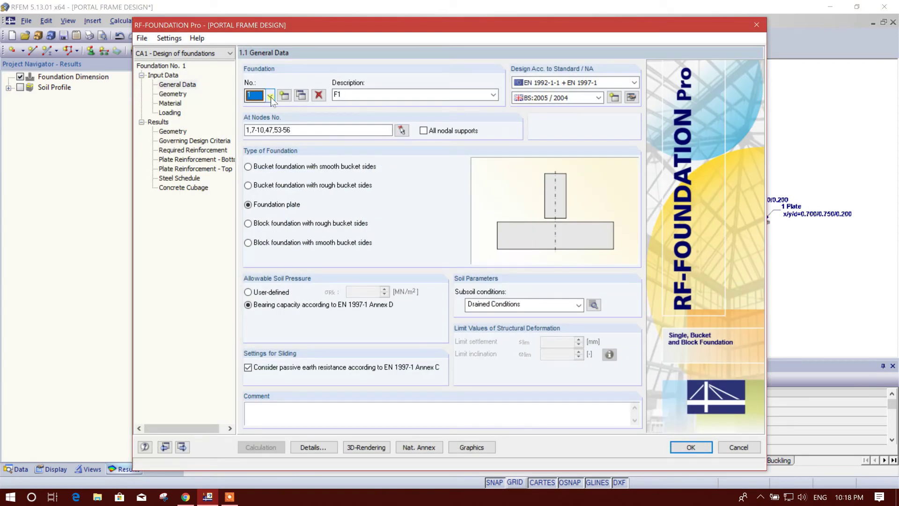
Create foundation No. 2 as a foundation plate, acknowledging the soil profile warning
left_click(270, 97)
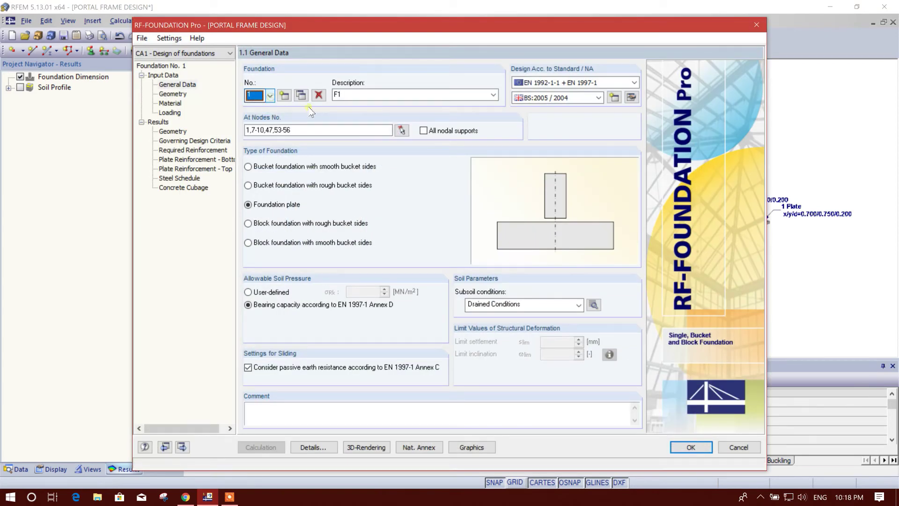
left_click(284, 96)
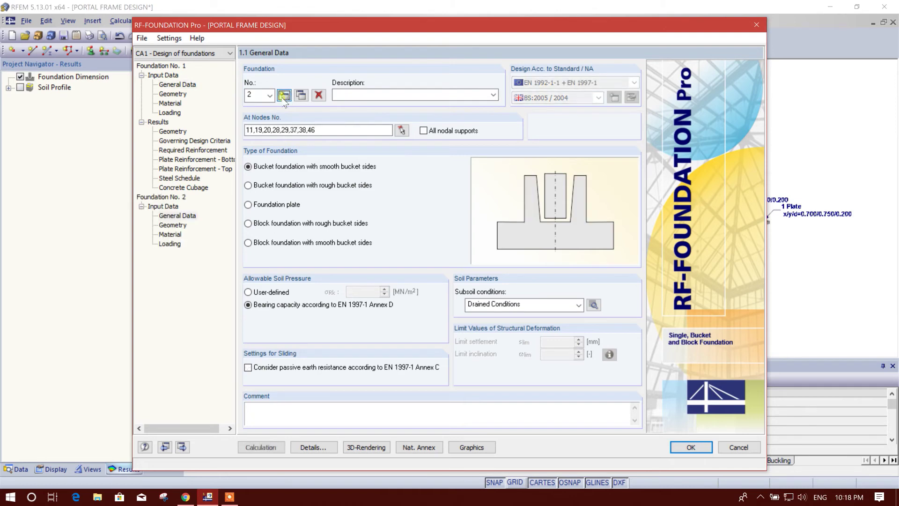
left_click(369, 96)
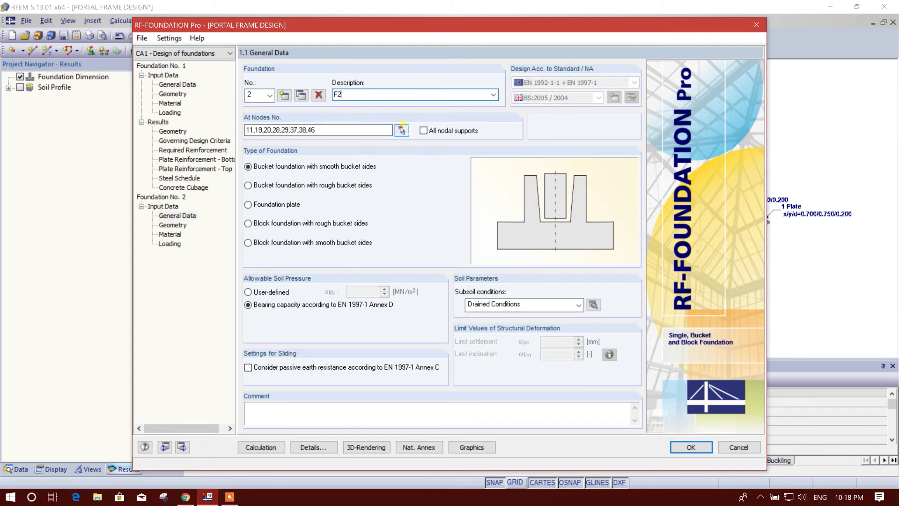
left_click(277, 205)
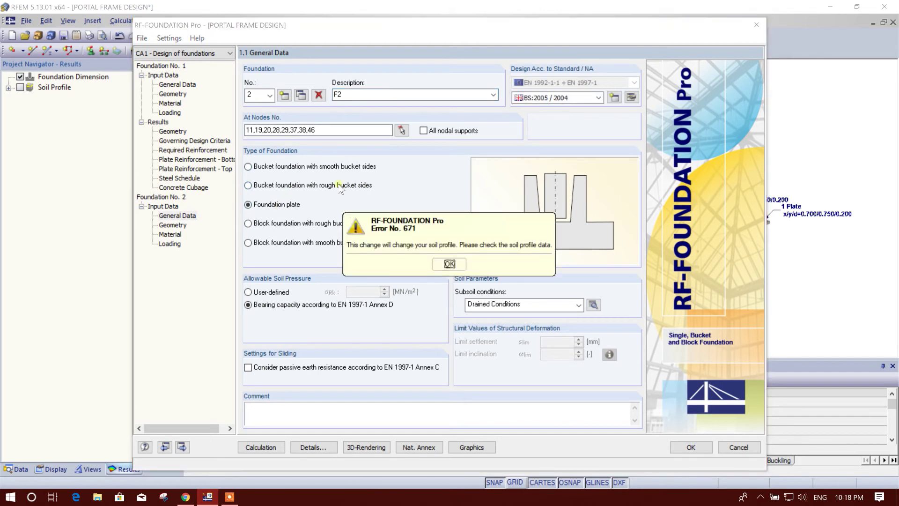
left_click(434, 256)
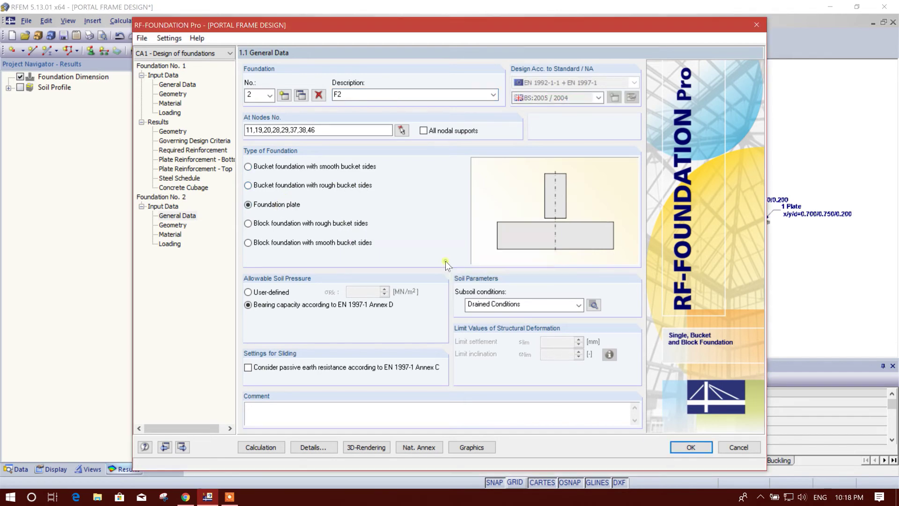
Window-select support nodes 11, 19, 20, 28, 29, 37, 38, 46 in side view for F2
left_click(401, 130)
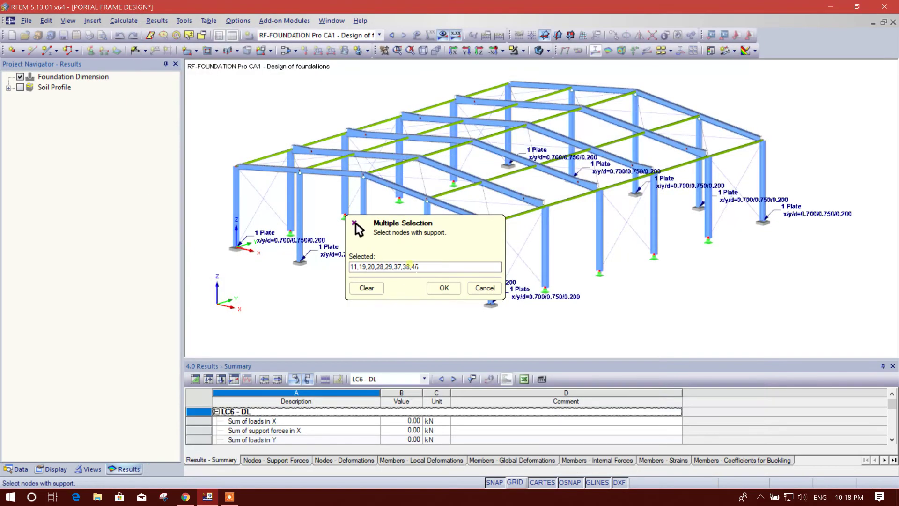
left_click(374, 290)
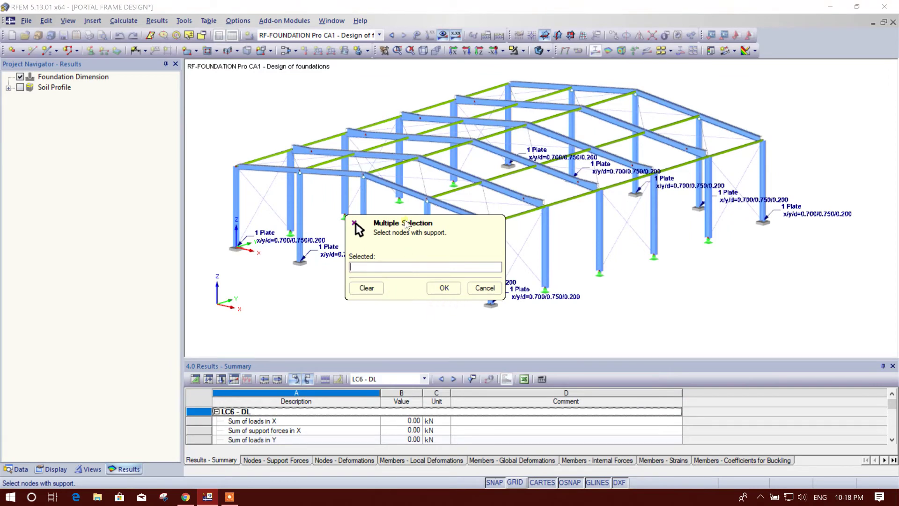
left_click_drag(407, 221, 127, 74)
scroll(312, 190, "down", 1)
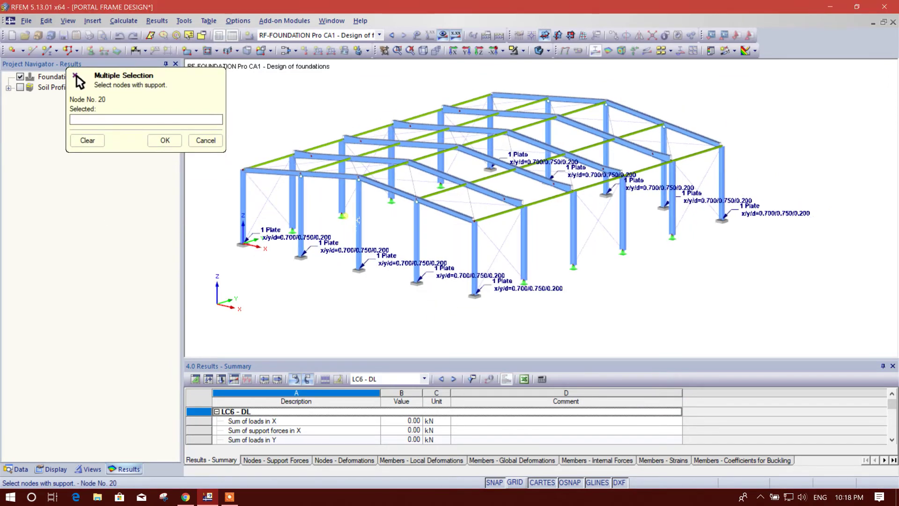
middle_click_drag(615, 304, 393, 238, "ctrl")
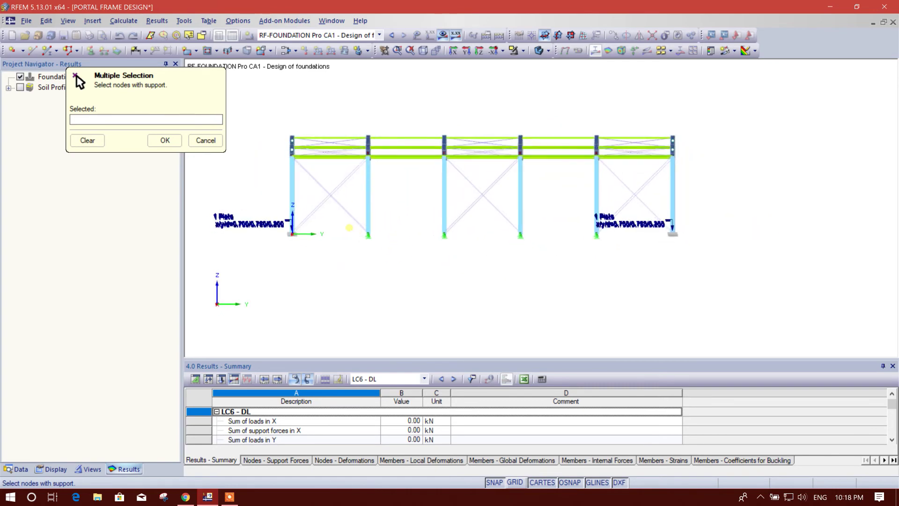
left_click_drag(348, 227, 635, 261)
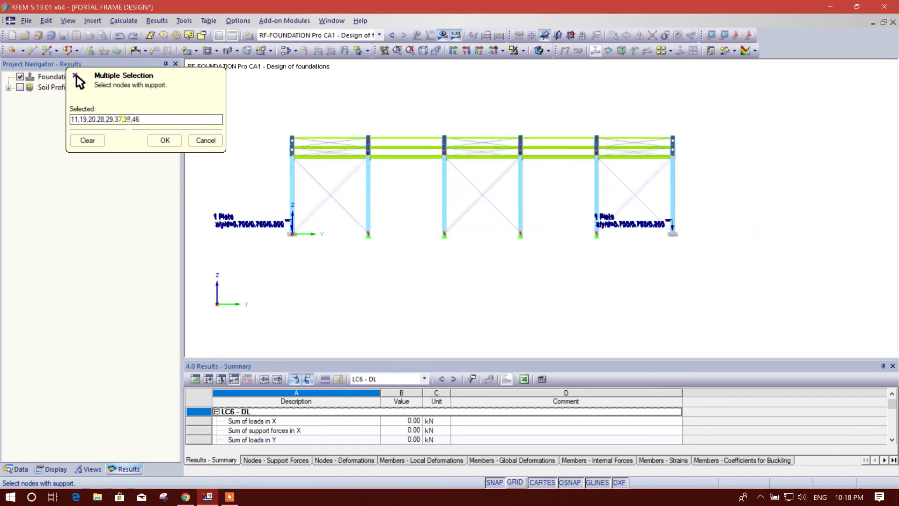
left_click(165, 140)
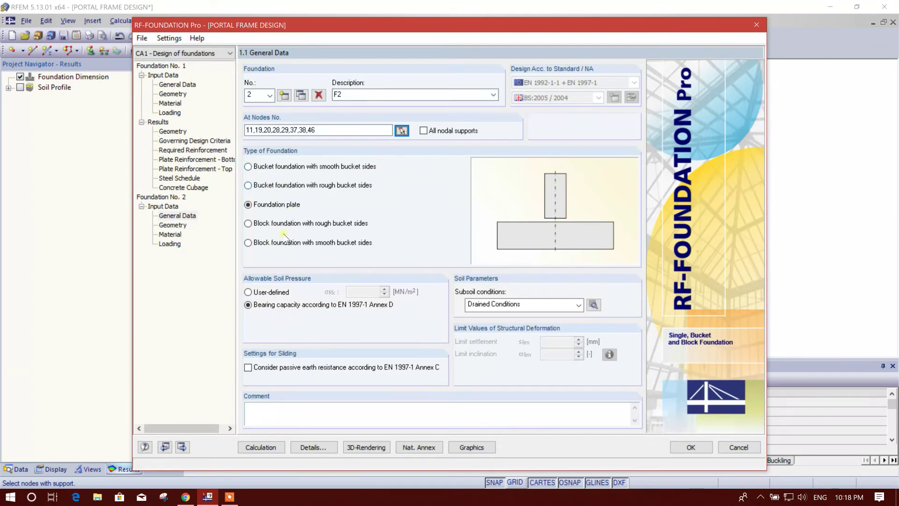
Give F2 user-defined soil pressure and import member 17's 45×30 cm column section
left_click(271, 292)
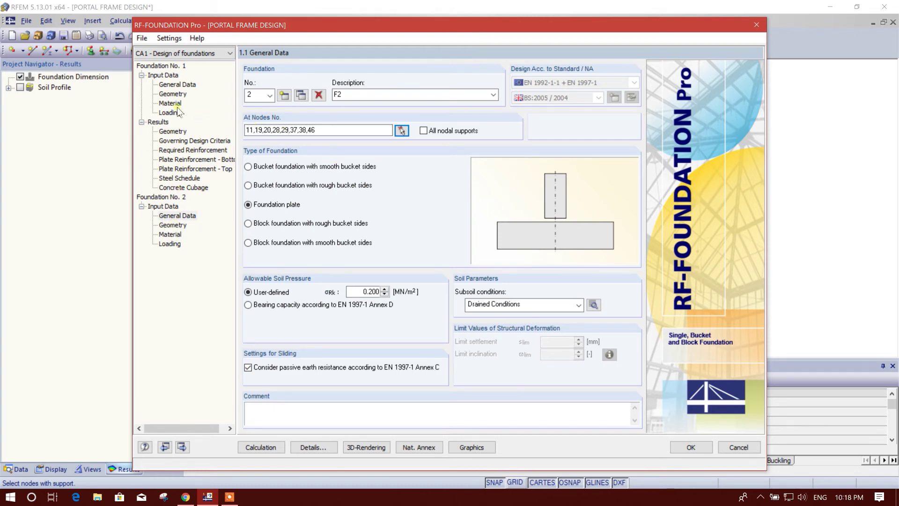
left_click(181, 226)
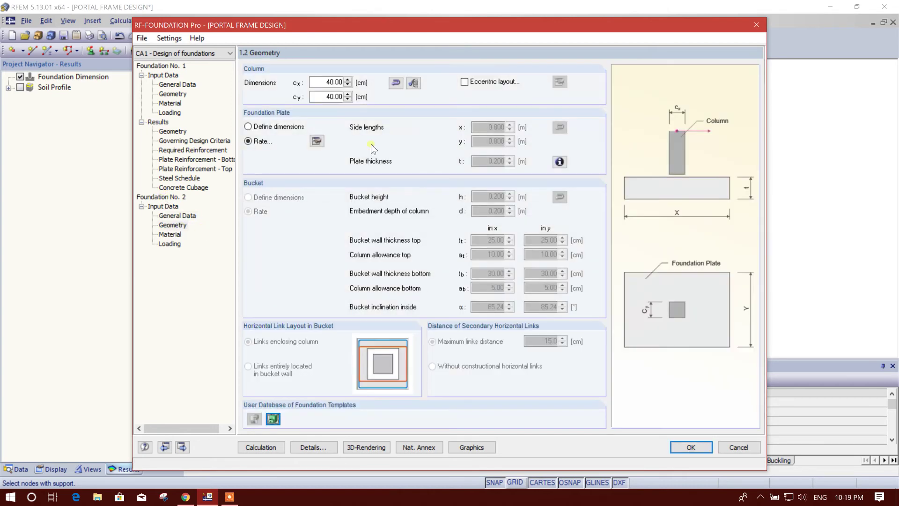
left_click(402, 84)
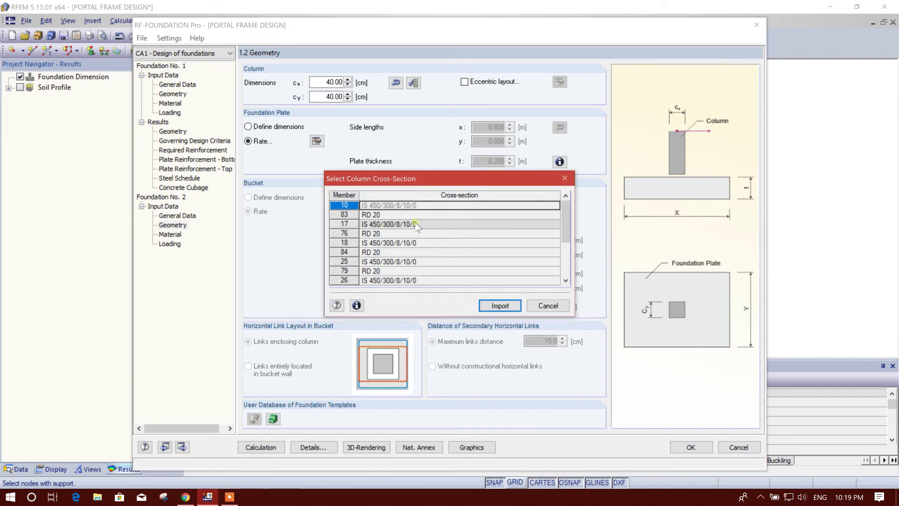
left_click(392, 226)
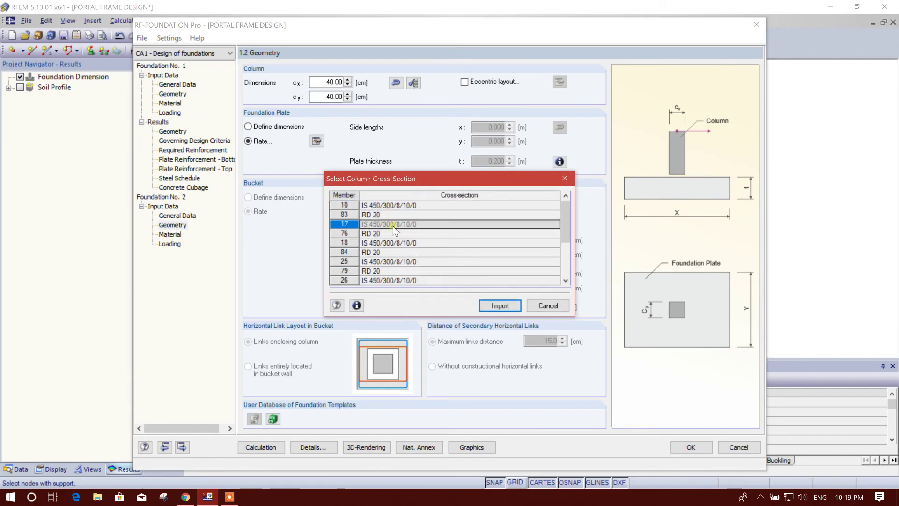
left_click(489, 306)
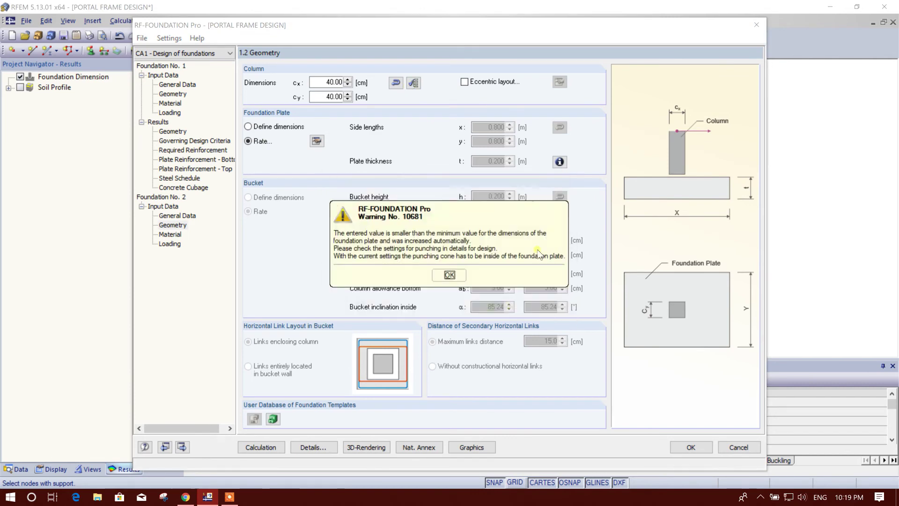
left_click(449, 274)
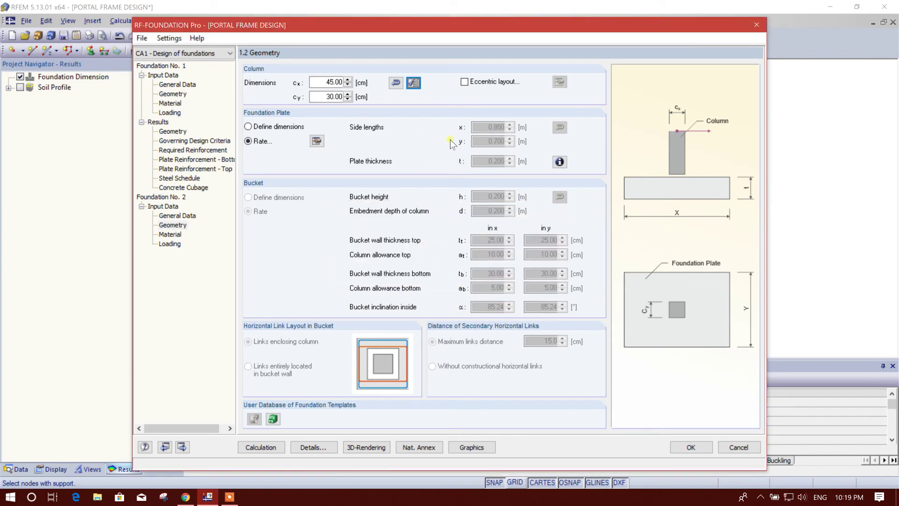
On F2's materials page, try concrete C20/25 and dismiss the incorrect-entry errors
left_click(177, 235)
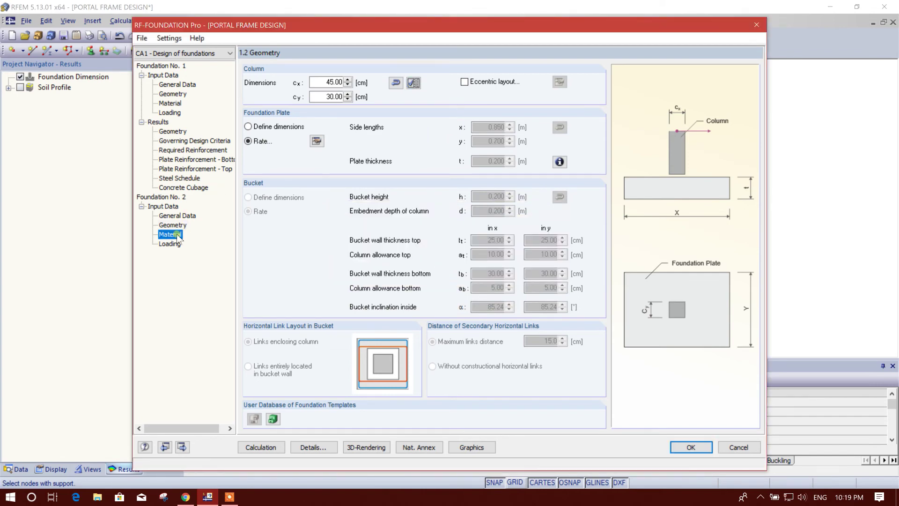
left_click(380, 85)
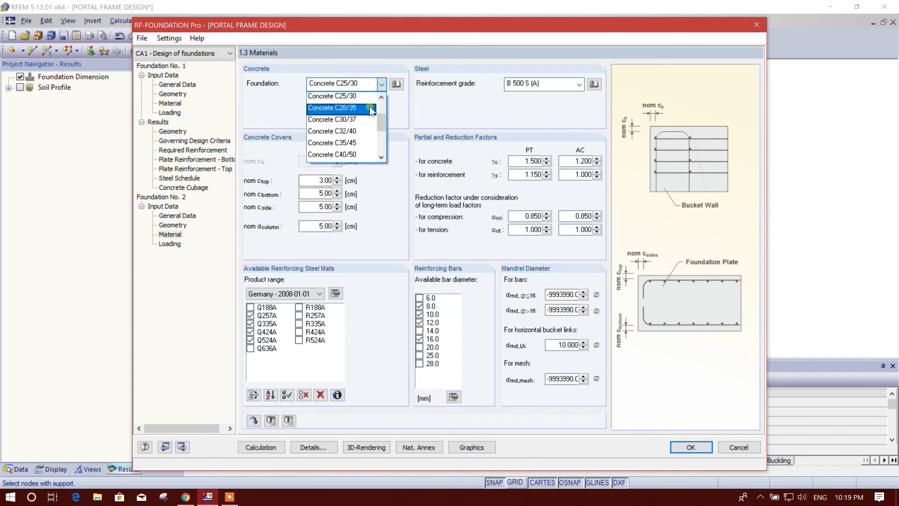
left_click(362, 119)
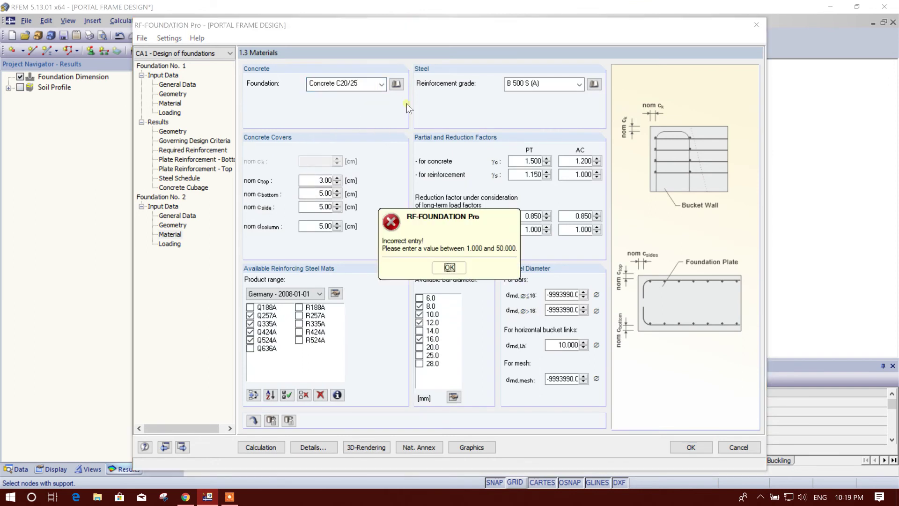
left_click(450, 267)
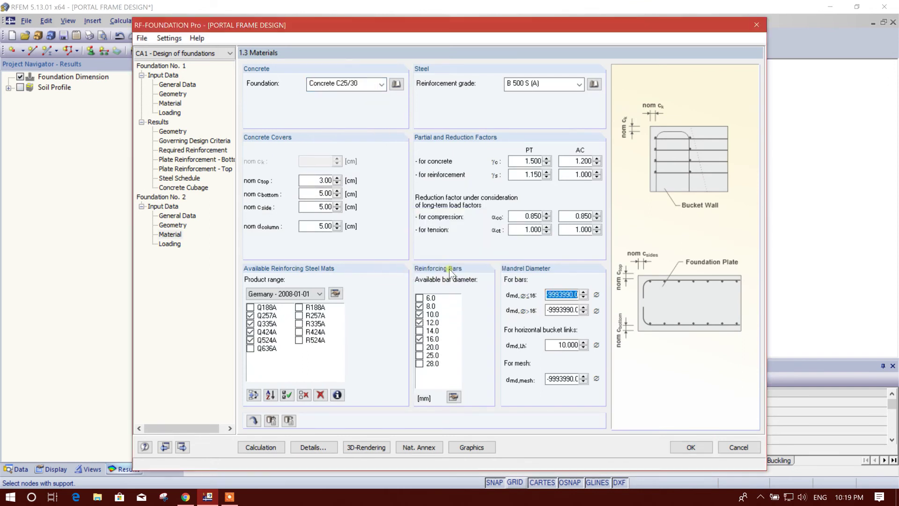
left_click(449, 267)
Enter mandrel diameters 8 and 8 for bars and 5 for mesh
type("6")
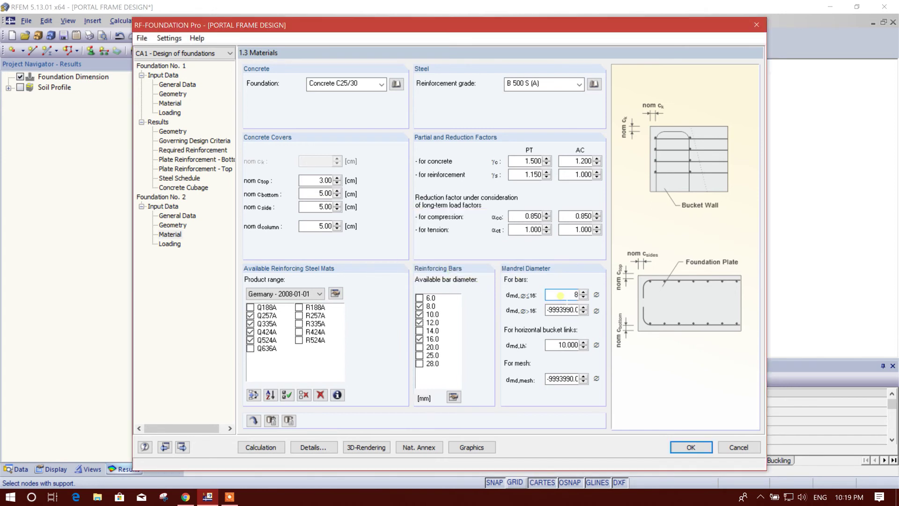
left_click(556, 309)
left_click_drag(547, 309, 603, 307)
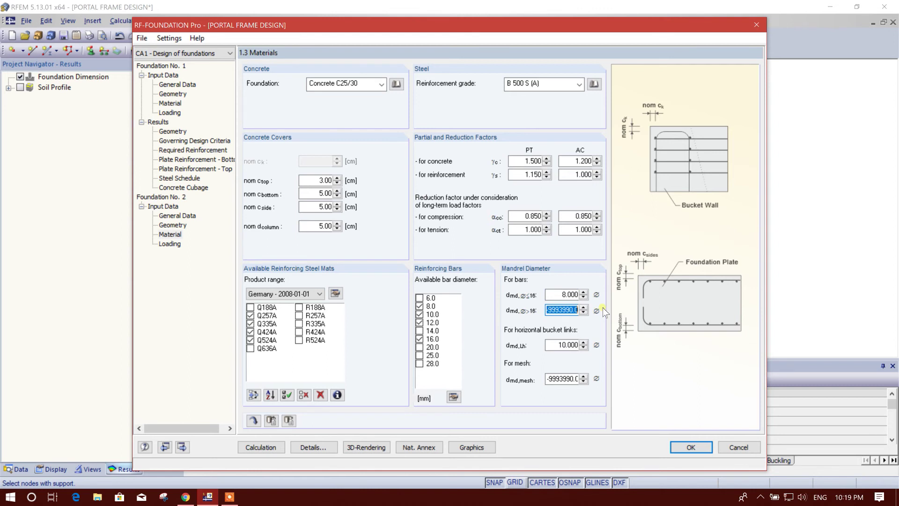
key("BackSpace")
type("8")
left_click_drag(547, 378, 572, 378)
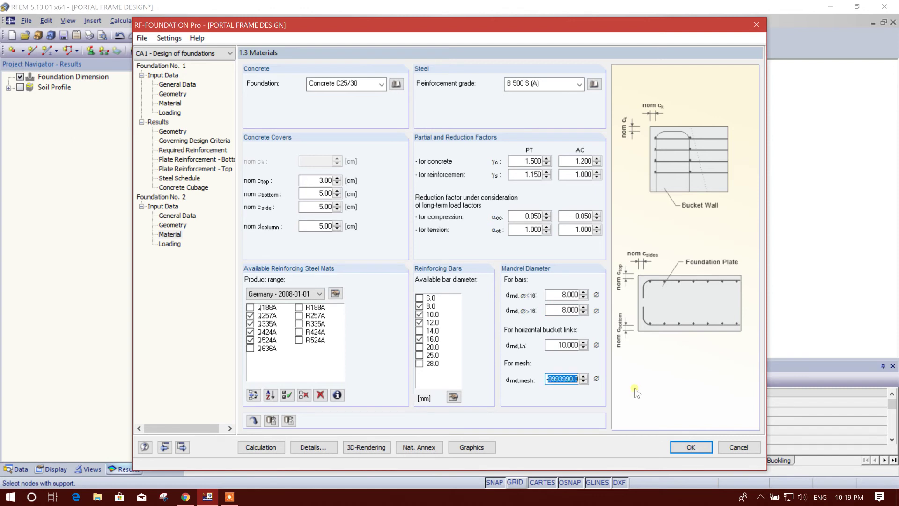
key("BackSpace")
type("5")
left_click(550, 310)
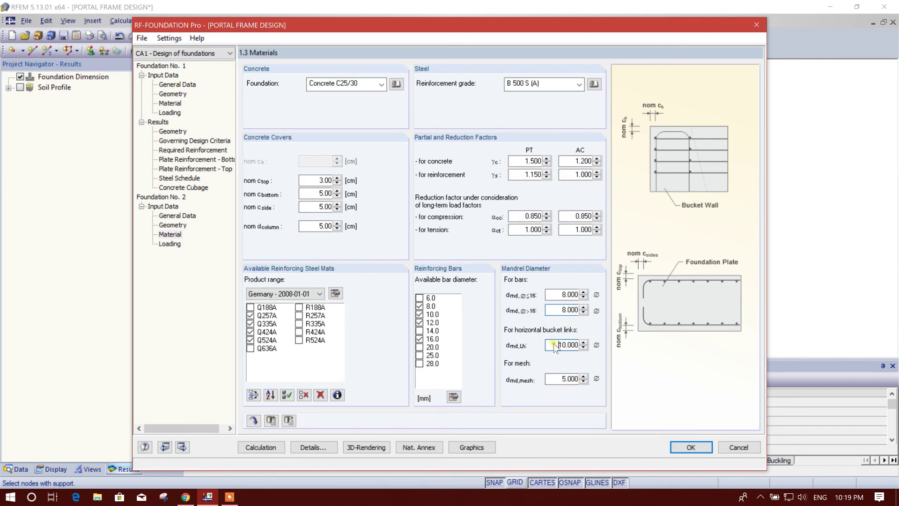
left_click(557, 295)
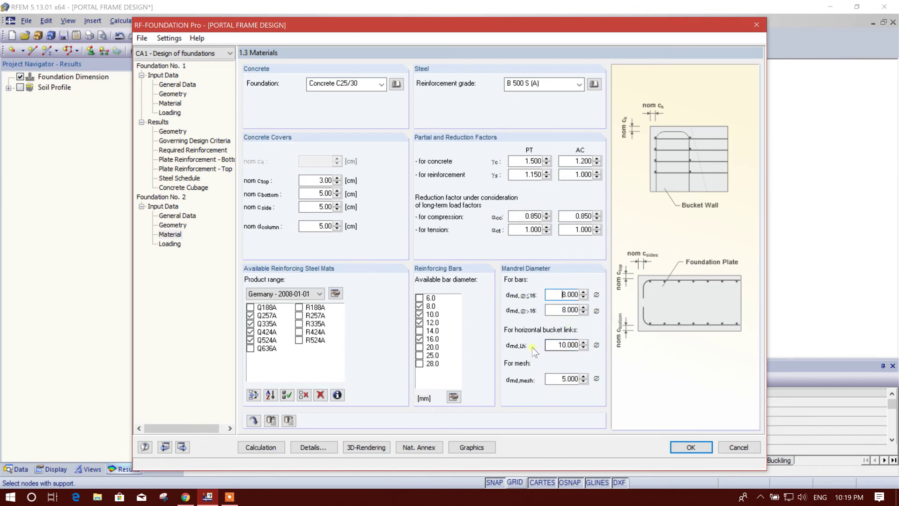
Exclude 8.0 bars, add another bar diameter, and exclude mats Q257A, Q335A and Q424A
left_click(421, 307)
left_click(420, 339)
left_click(250, 315)
left_click(250, 324)
left_click(250, 331)
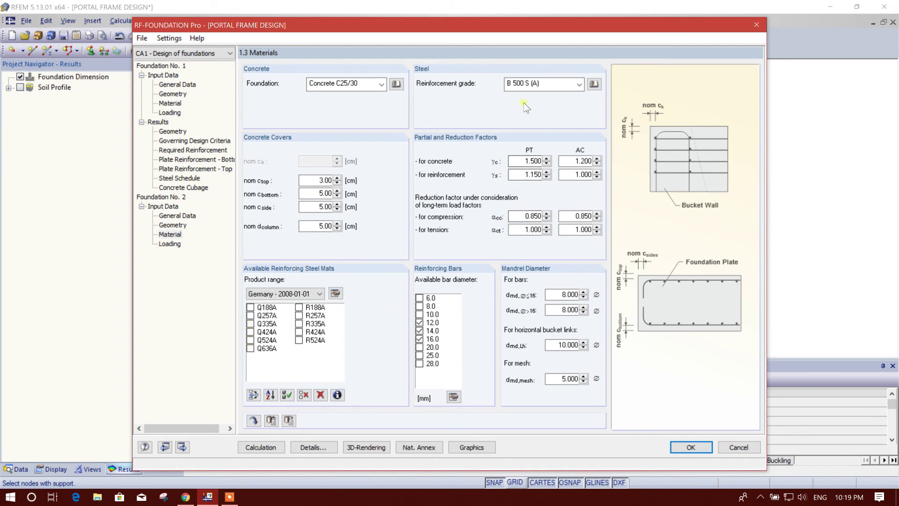
Set the reinforcement steel grade to B 420 S (B)
left_click(568, 84)
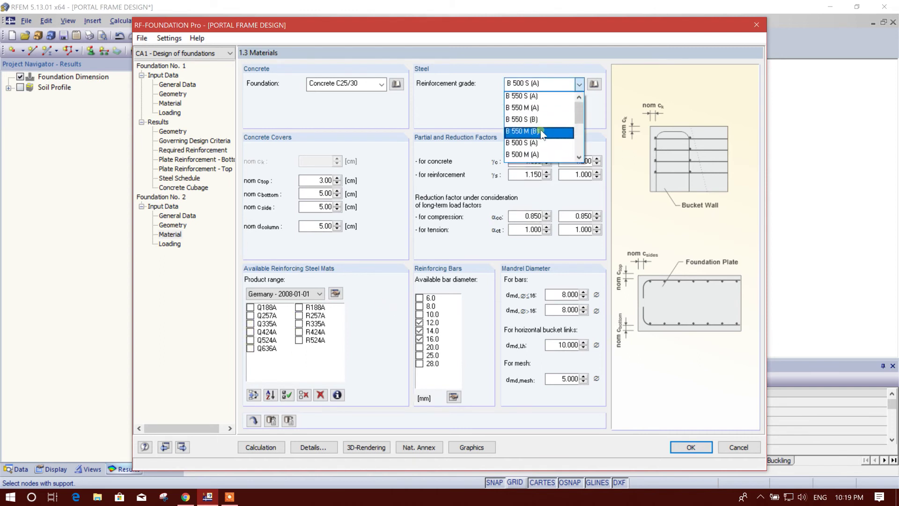
scroll(543, 133, "down", 3)
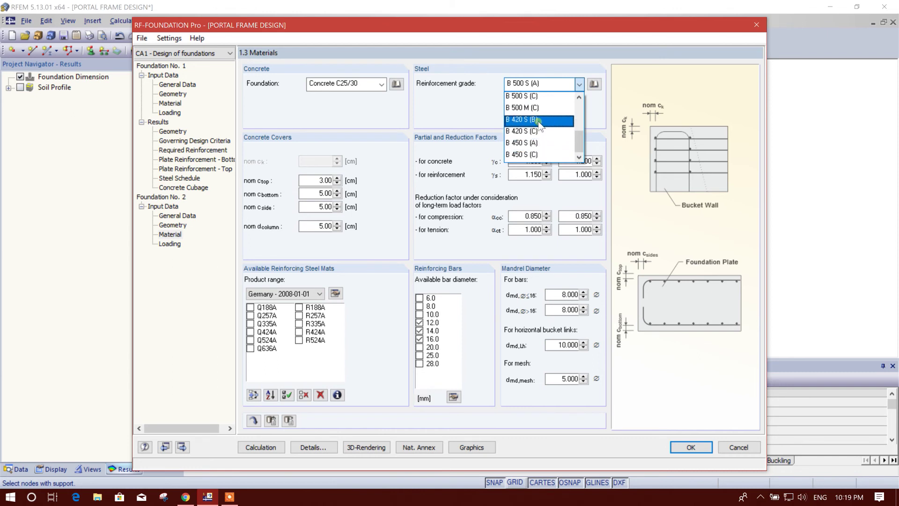
left_click(539, 121)
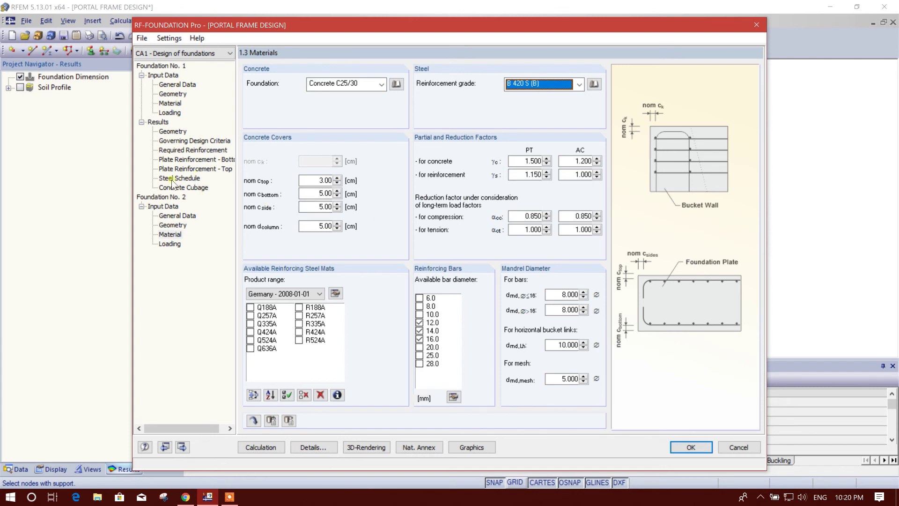
Assign CO2 to F2's structural design and GEO 1-2 loading
left_click(170, 244)
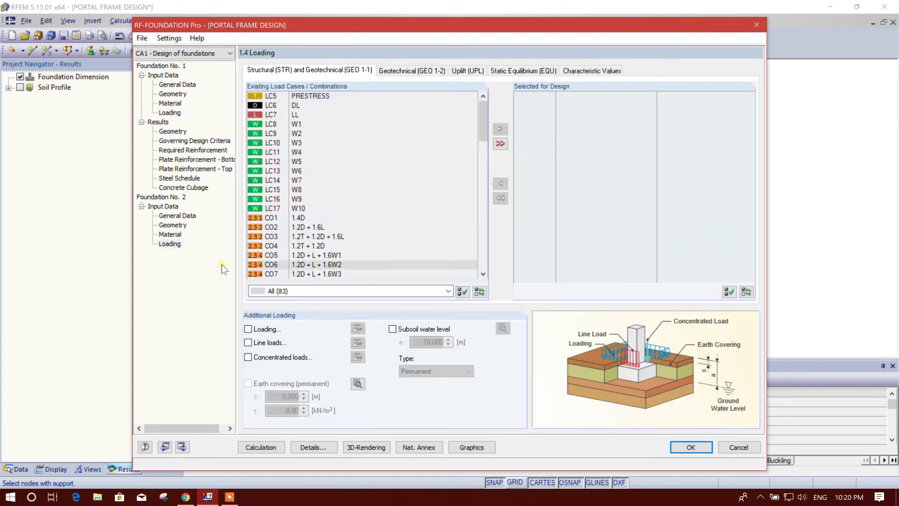
left_click(313, 227)
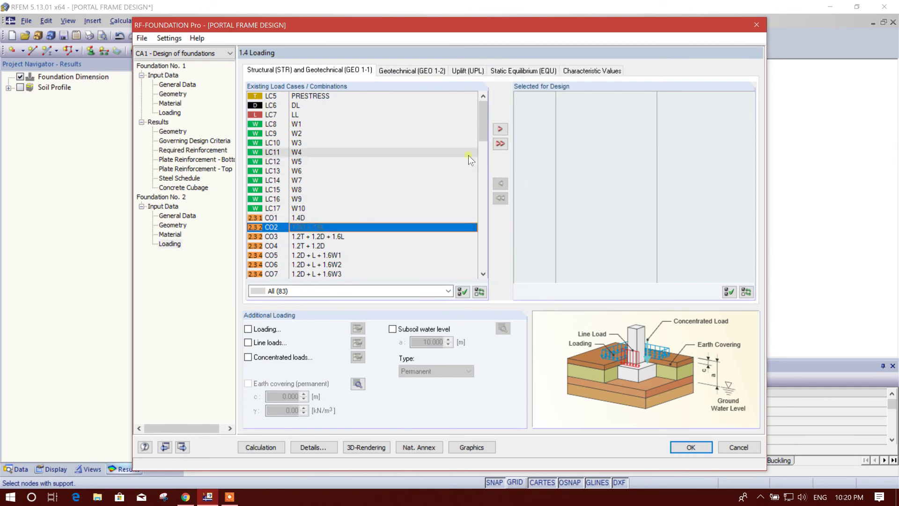
left_click(500, 129)
left_click(407, 70)
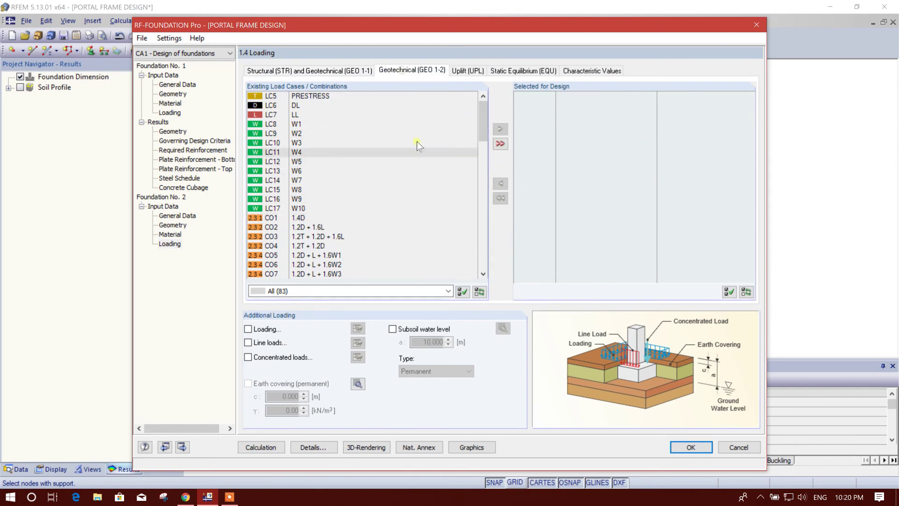
left_click(313, 227)
left_click(500, 128)
Add combinations CO5 through CO14 to F2's uplift design
left_click(468, 71)
scroll(357, 221, "down", 3)
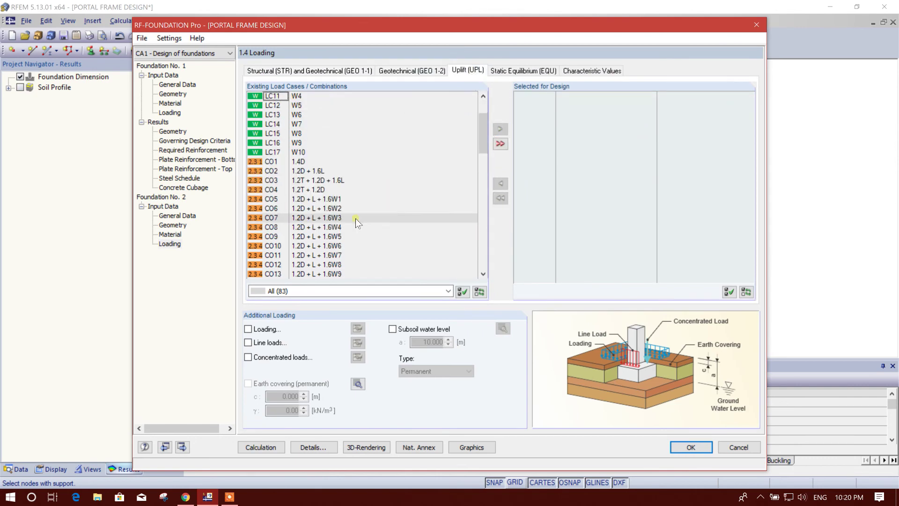
left_click(329, 172)
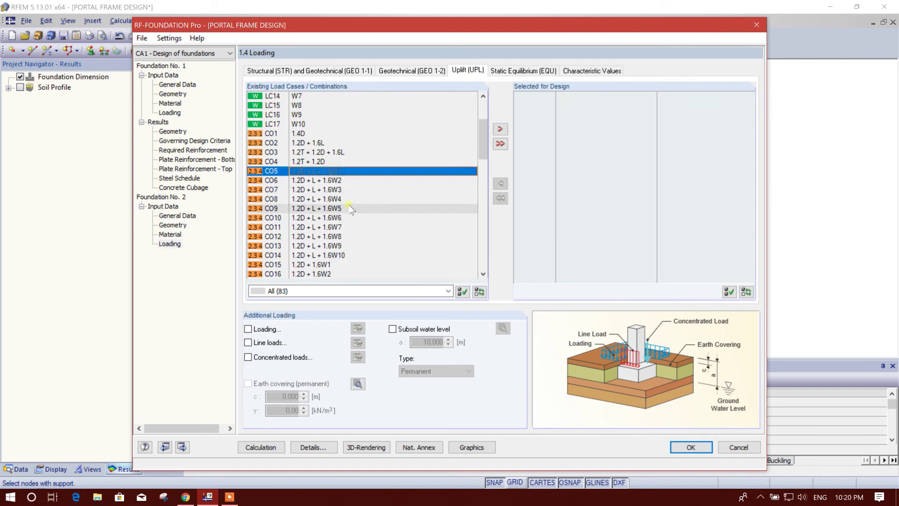
scroll(347, 208, "down", 1)
left_click(350, 228, "shift")
left_click(499, 130)
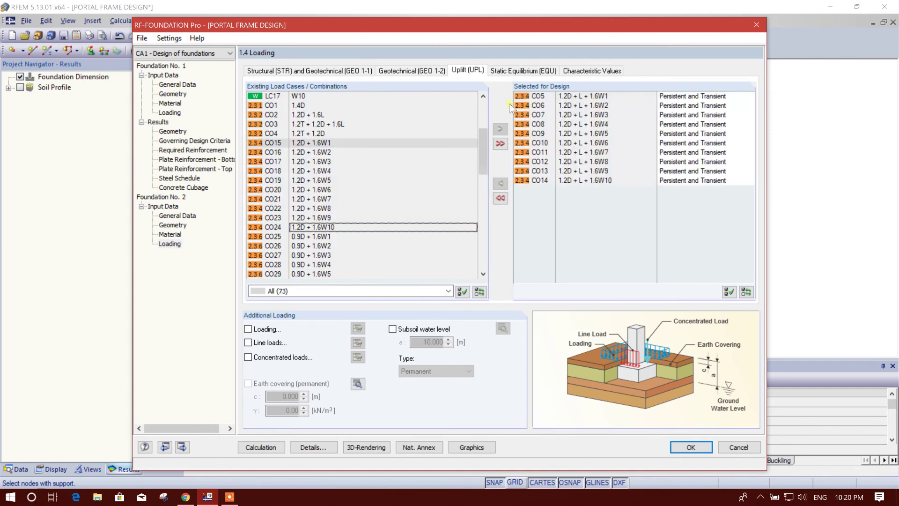
Add CO2 to the static equilibrium and characteristic values designs
left_click(523, 70)
left_click(341, 226)
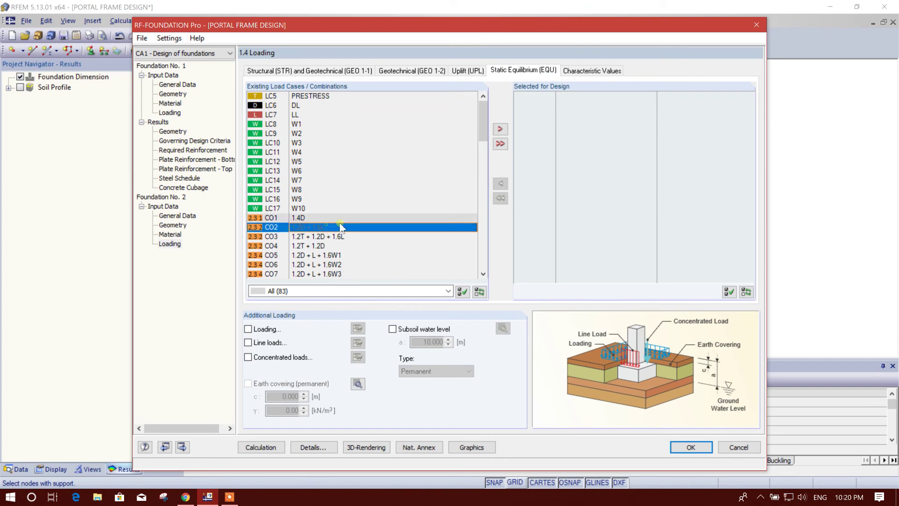
left_click(499, 129)
left_click(588, 70)
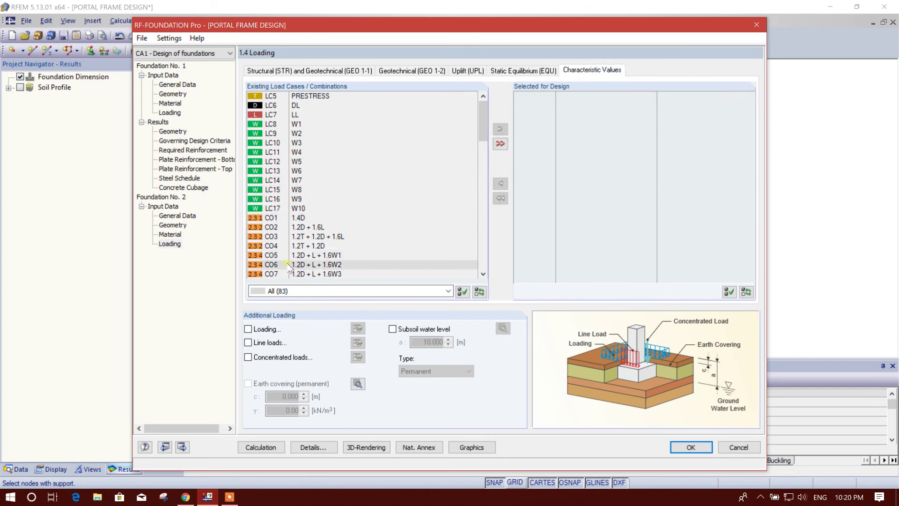
left_click(328, 228)
left_click(500, 129)
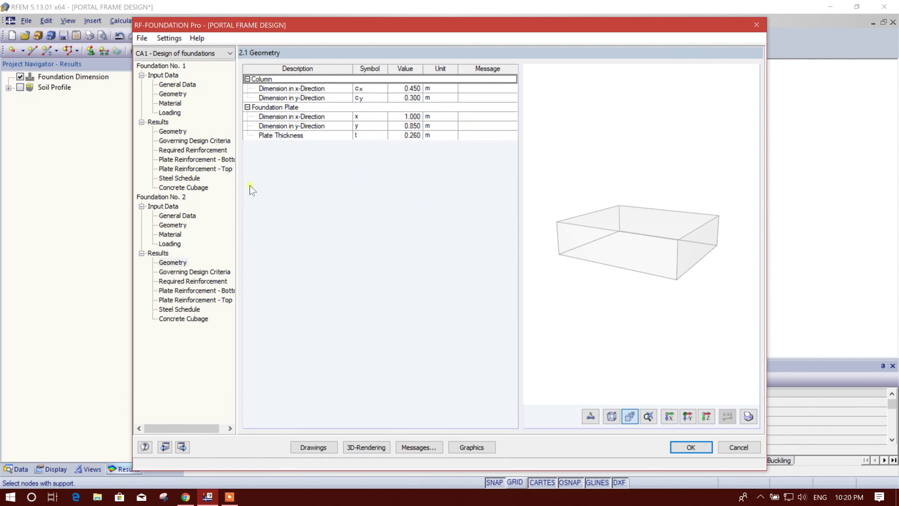
Set F2's bottom reinforcement in direction x to proposal 7, 12 mm bars at 19 cm
left_click(194, 273)
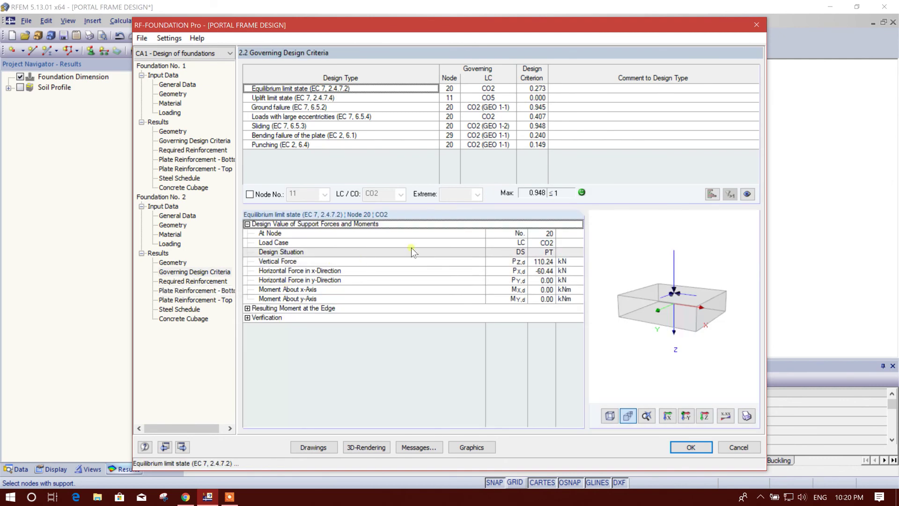
left_click(208, 281)
left_click(206, 290)
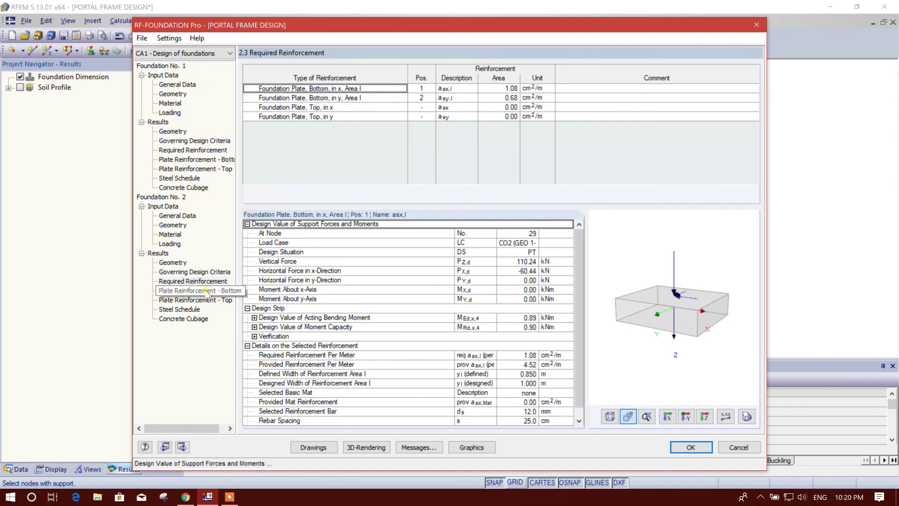
left_click(345, 152)
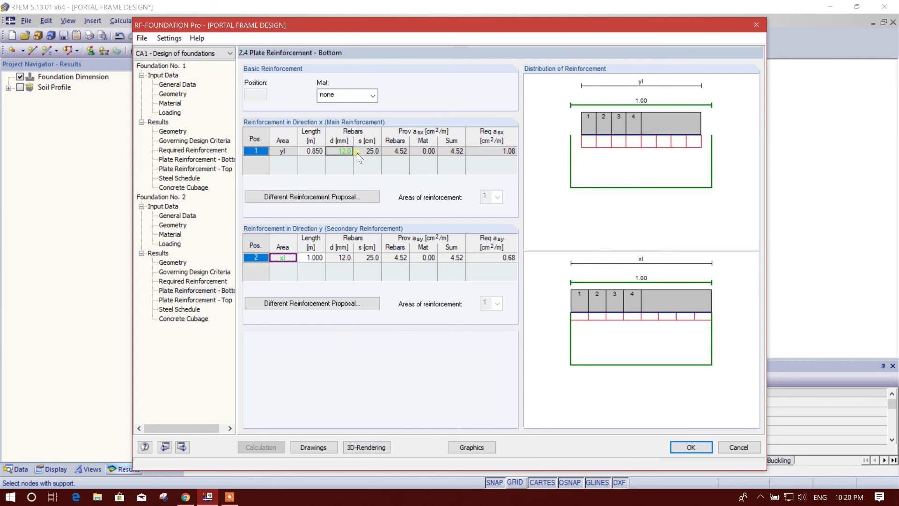
left_click(357, 151)
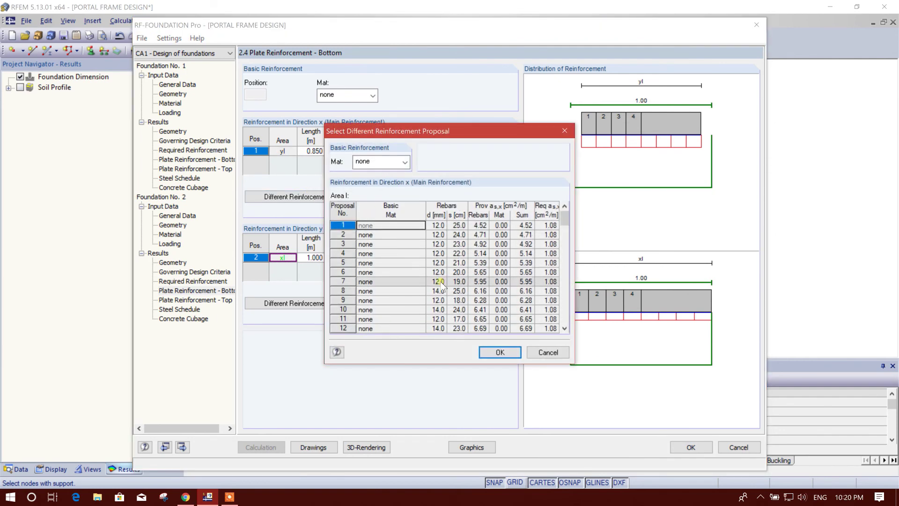
left_click(438, 281)
left_click(498, 352)
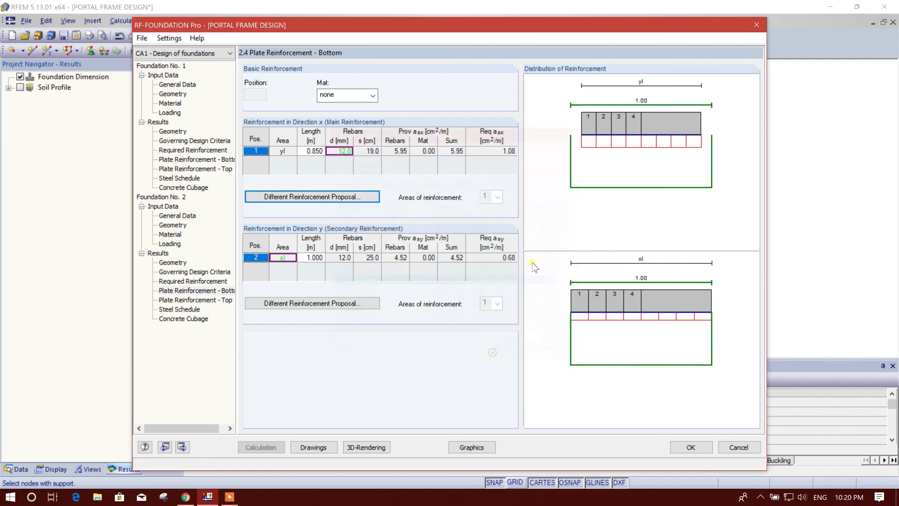
Apply the same proposal 7, 12 mm at 19 cm, to direction y
left_click(319, 303)
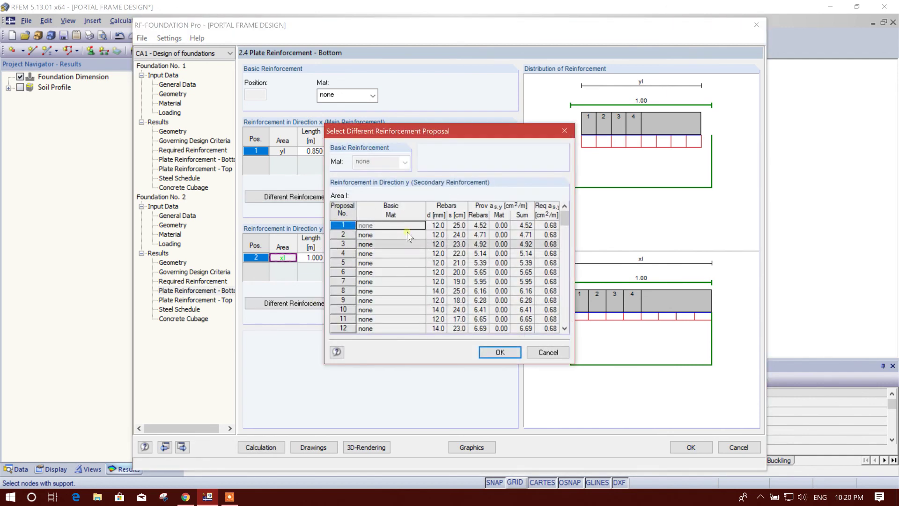
left_click(442, 281)
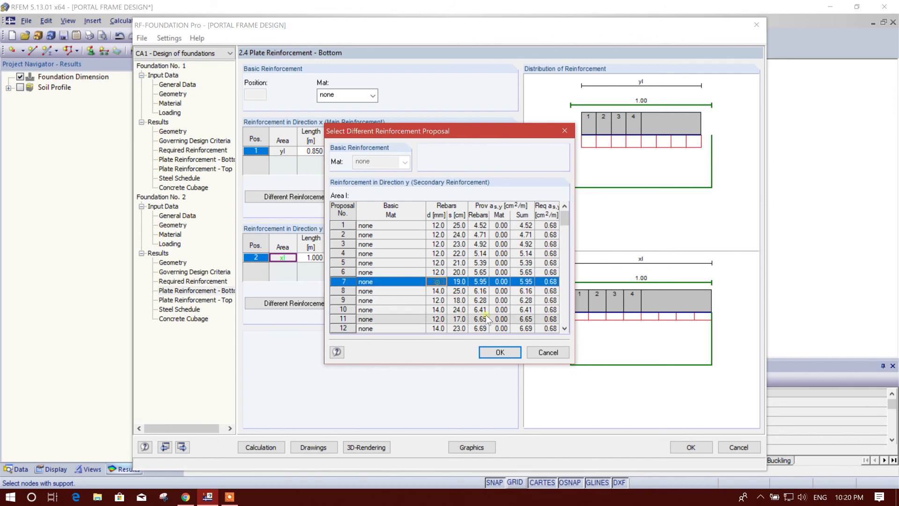
left_click(499, 352)
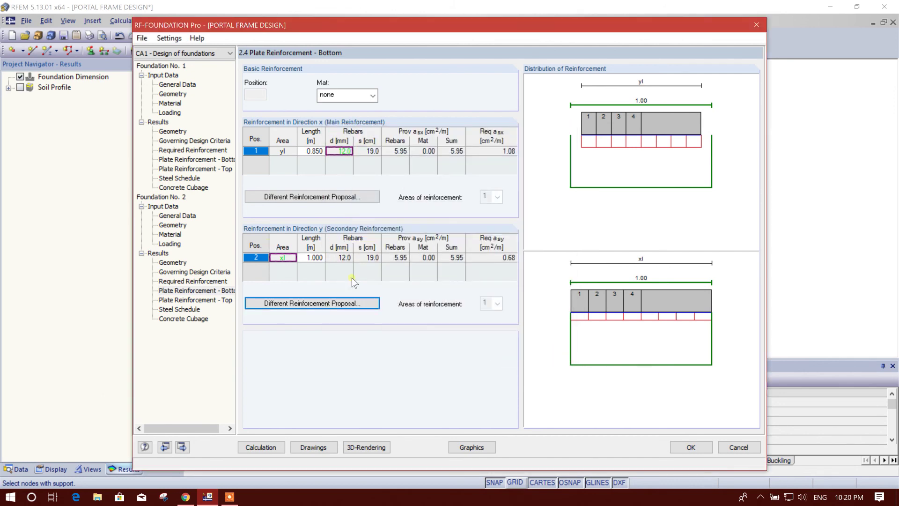
left_click(212, 304)
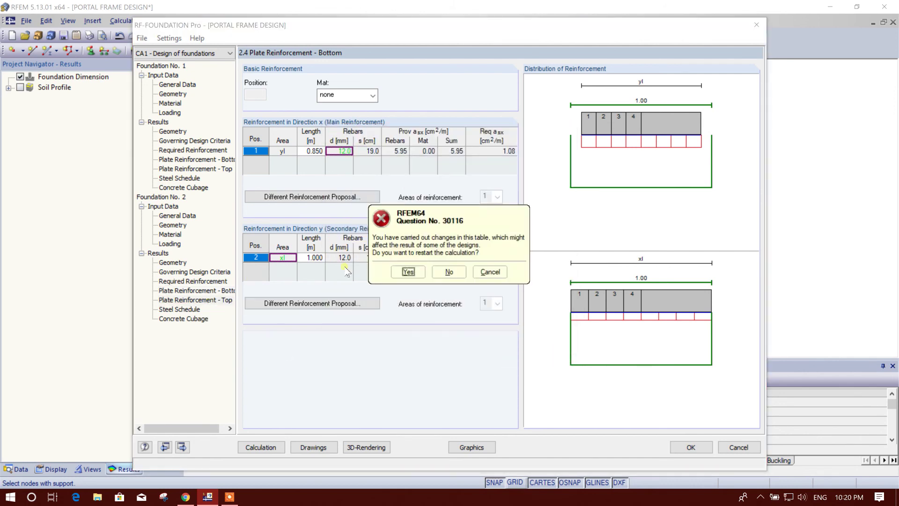
Recalculate Foundation No. 2 and review its steel schedule and concrete cubage
left_click(402, 272)
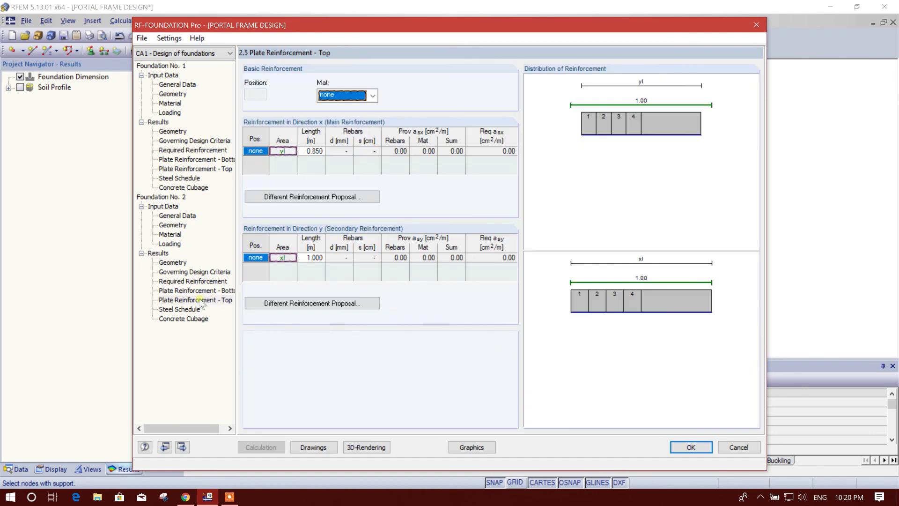
left_click(189, 310)
left_click(204, 318)
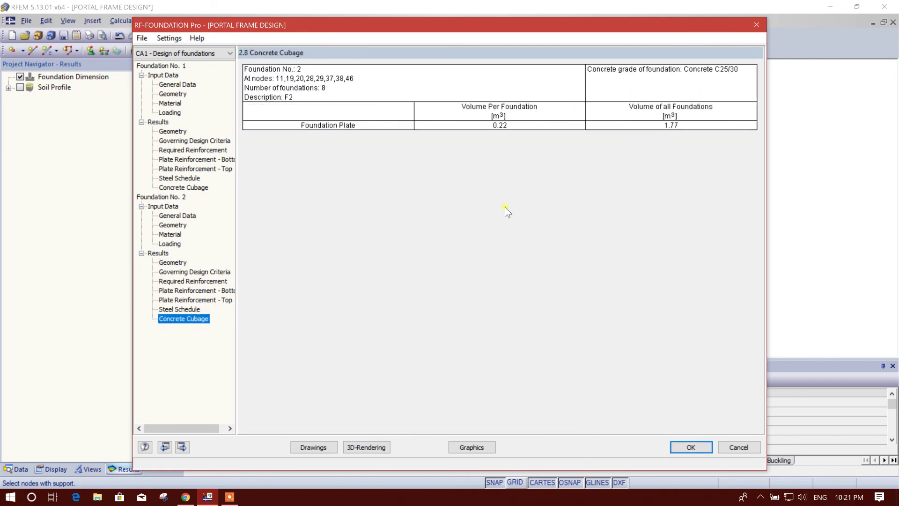
Check the reinforcement drawing and 3D rendering, then show F2's 1.000/0.850/0.260 m plates on the frame
left_click(313, 448)
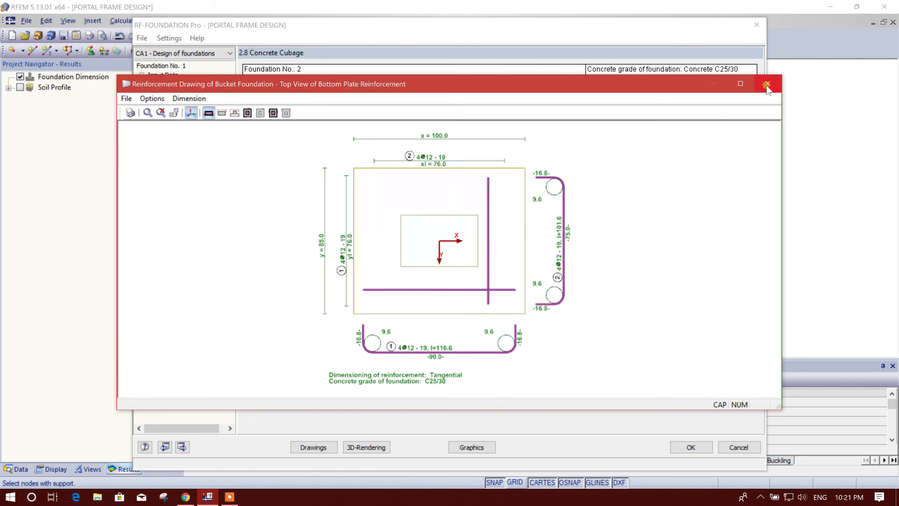
left_click(766, 85)
left_click(365, 448)
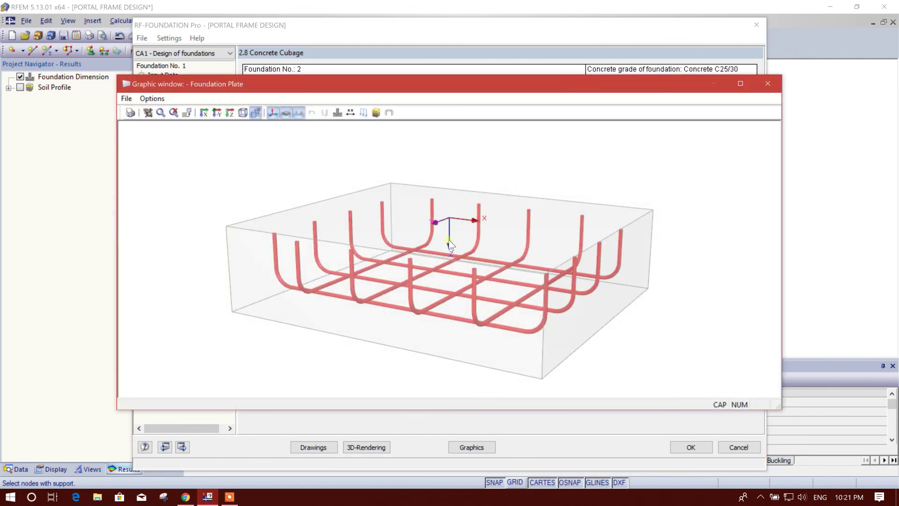
left_click(766, 85)
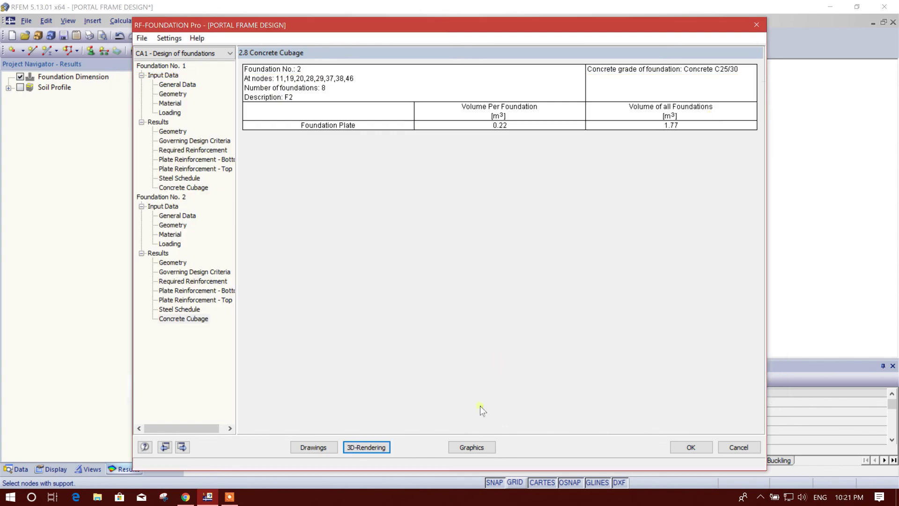
left_click(493, 448)
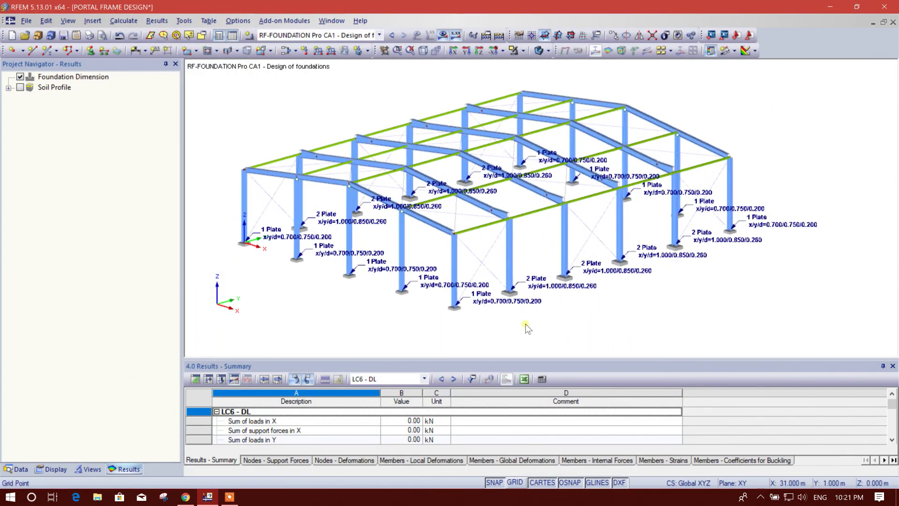
middle_click_drag(526, 324, 591, 274, "ctrl")
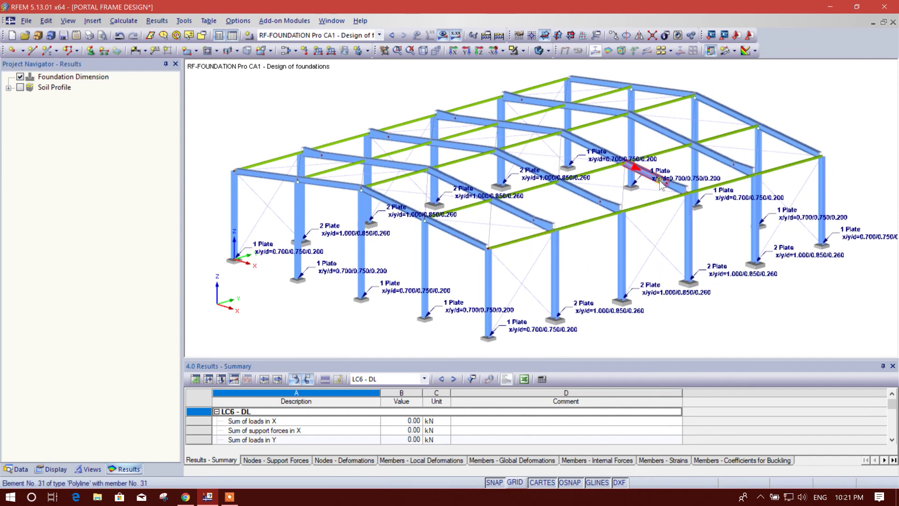
mouse_move(576, 322)
middle_mouse_down()
mouse_move(543, 307)
mouse_move(578, 313)
middle_mouse_up()
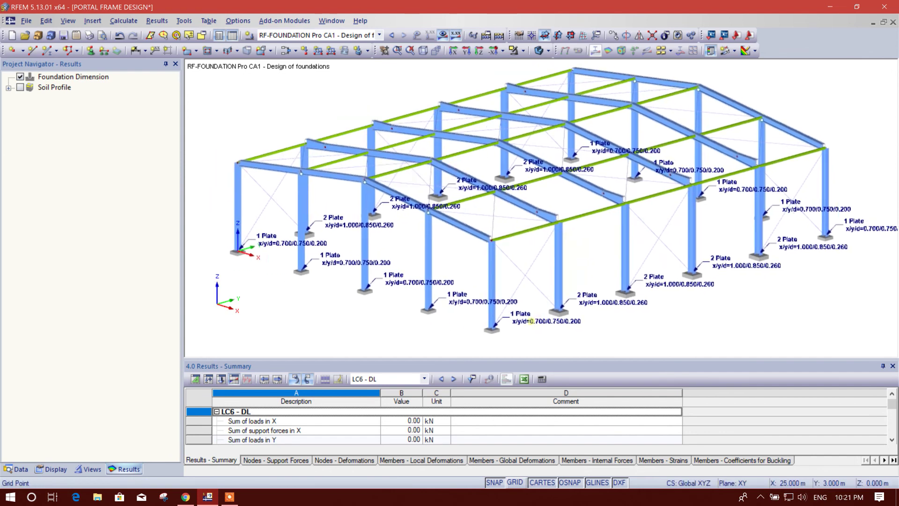
middle_click_drag(640, 326, 618, 326)
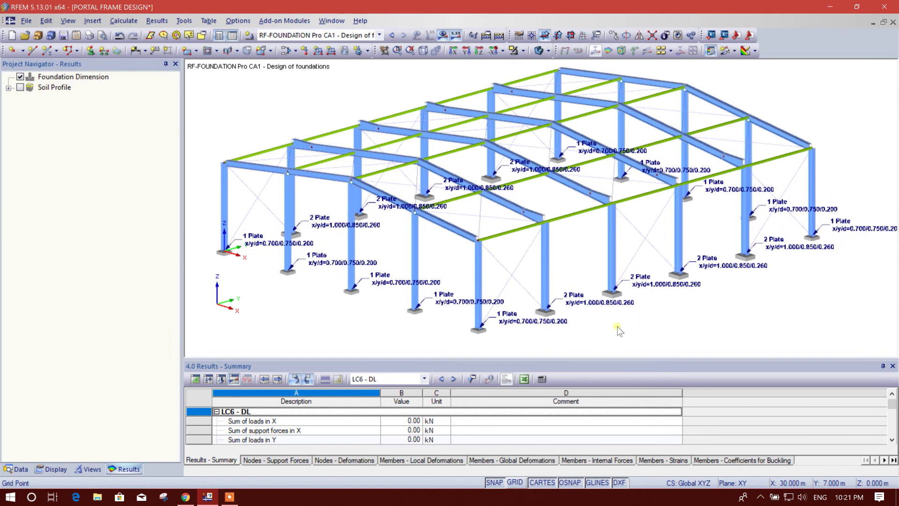